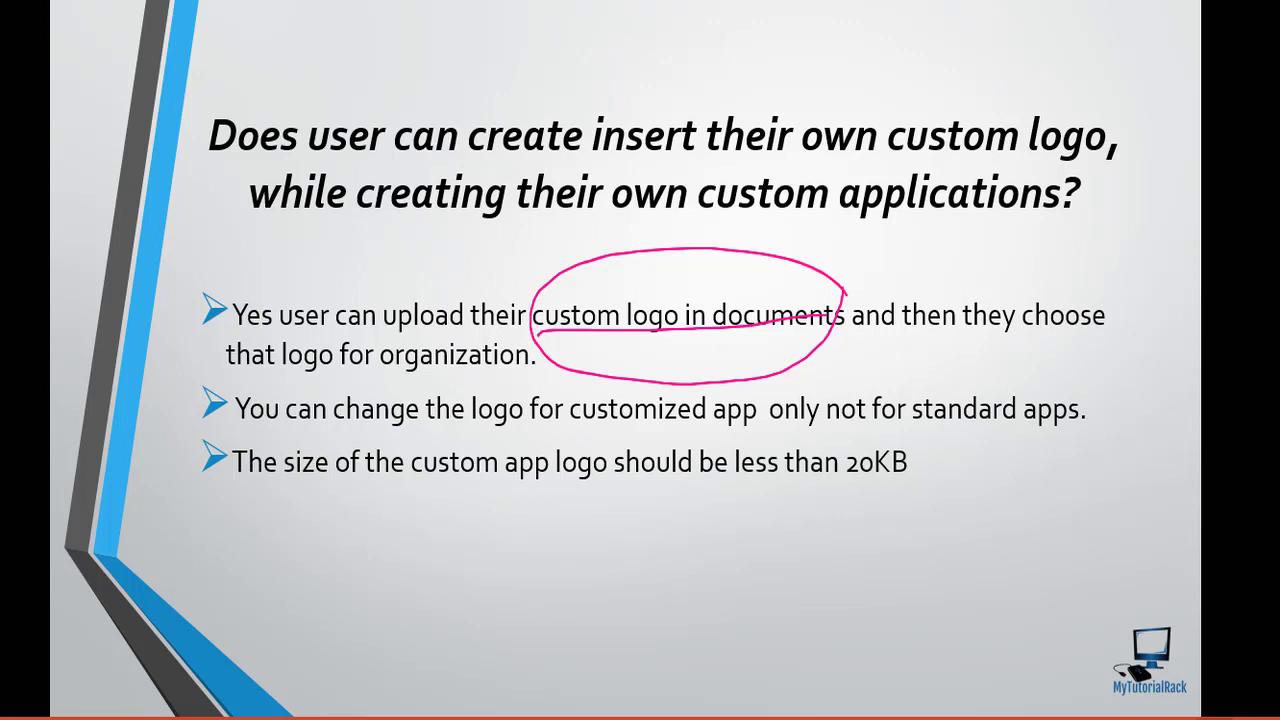
# - Erase the pink ink from the slide and switch to the Salesforce setup page in Chrome
pyautogui.press('e')
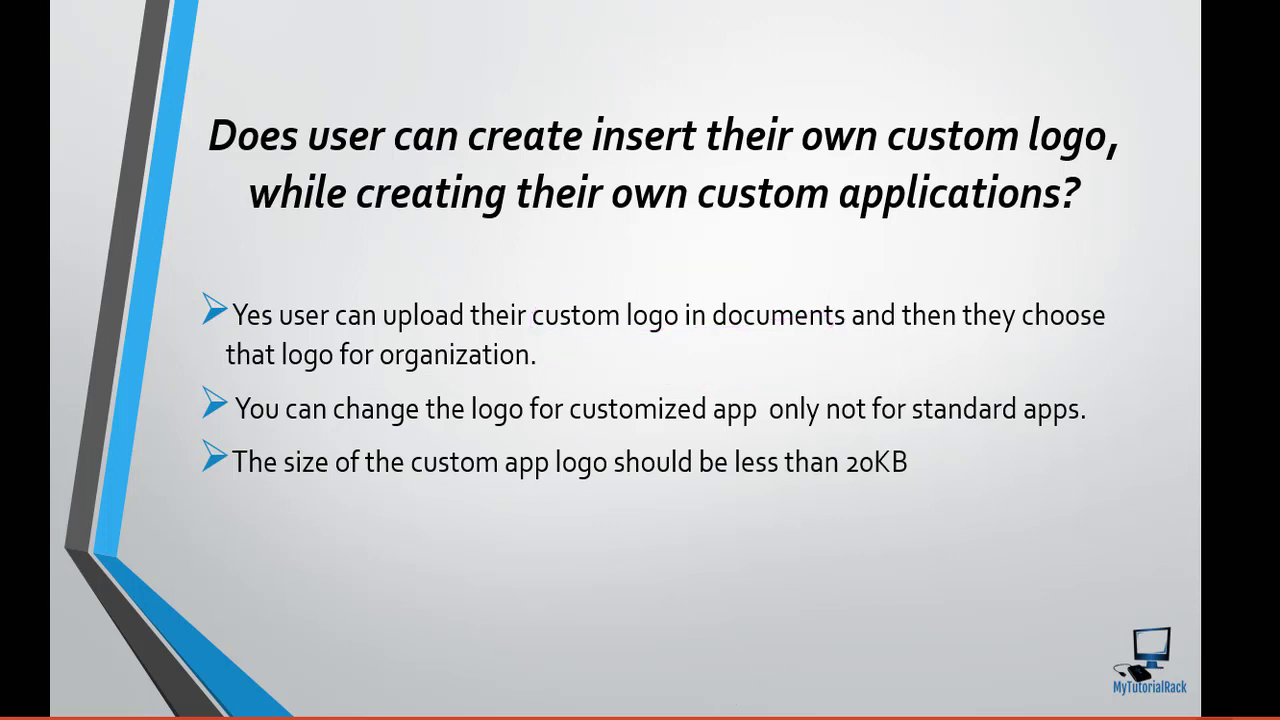
pyautogui.hotkey('alt', 'Tab')
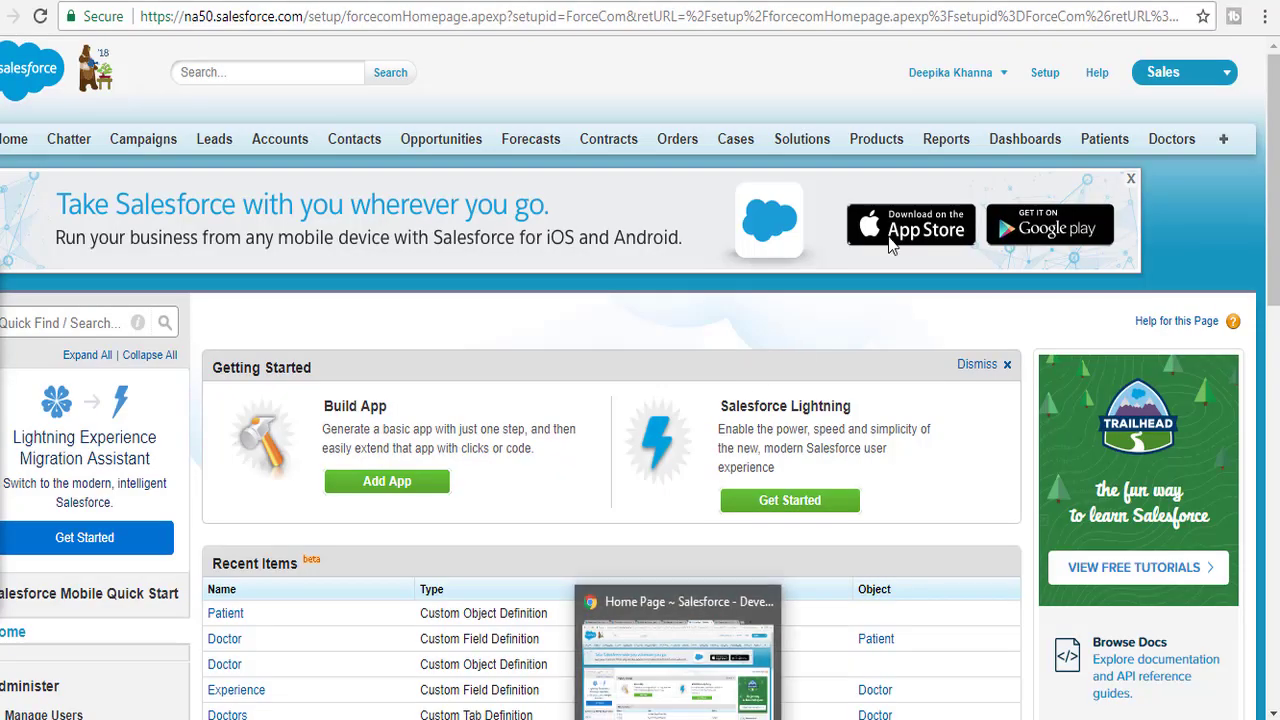
# - Start a new document named LogoCustom in Documents, marked as an externally available image
pyautogui.click(1223, 142)
pyautogui.scroll(-2, 723, 606)
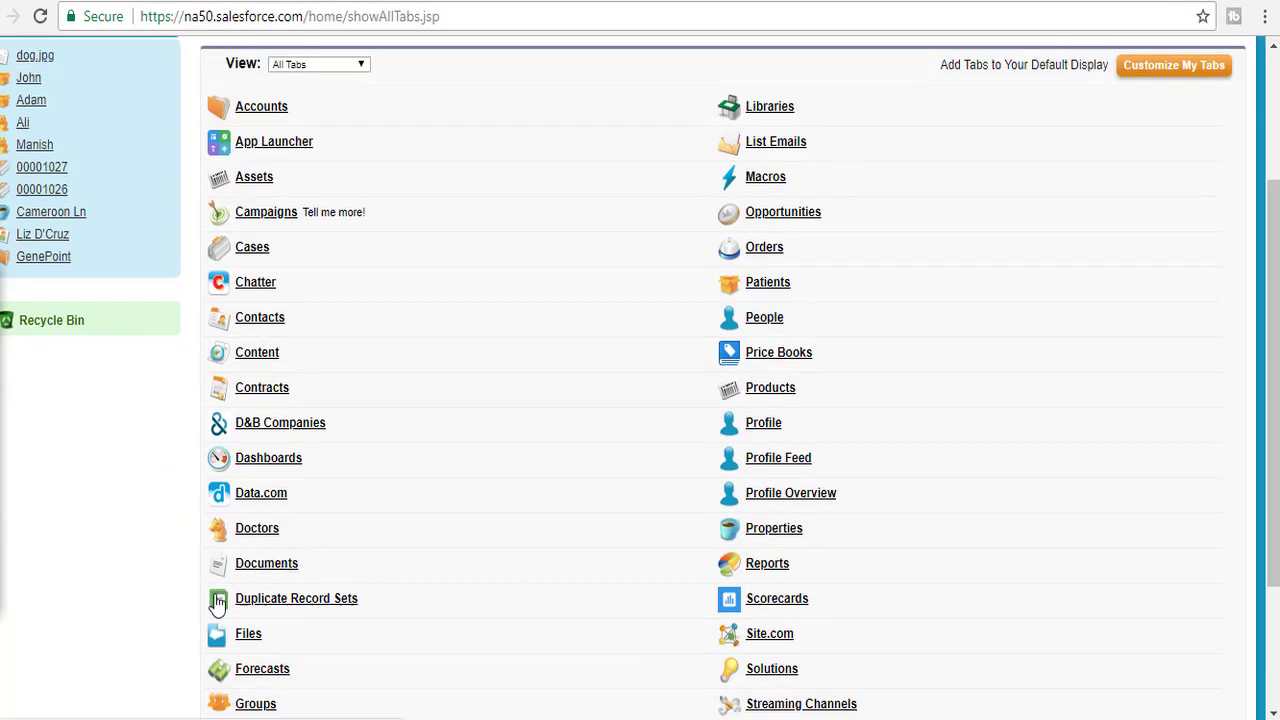
pyautogui.click(266, 565)
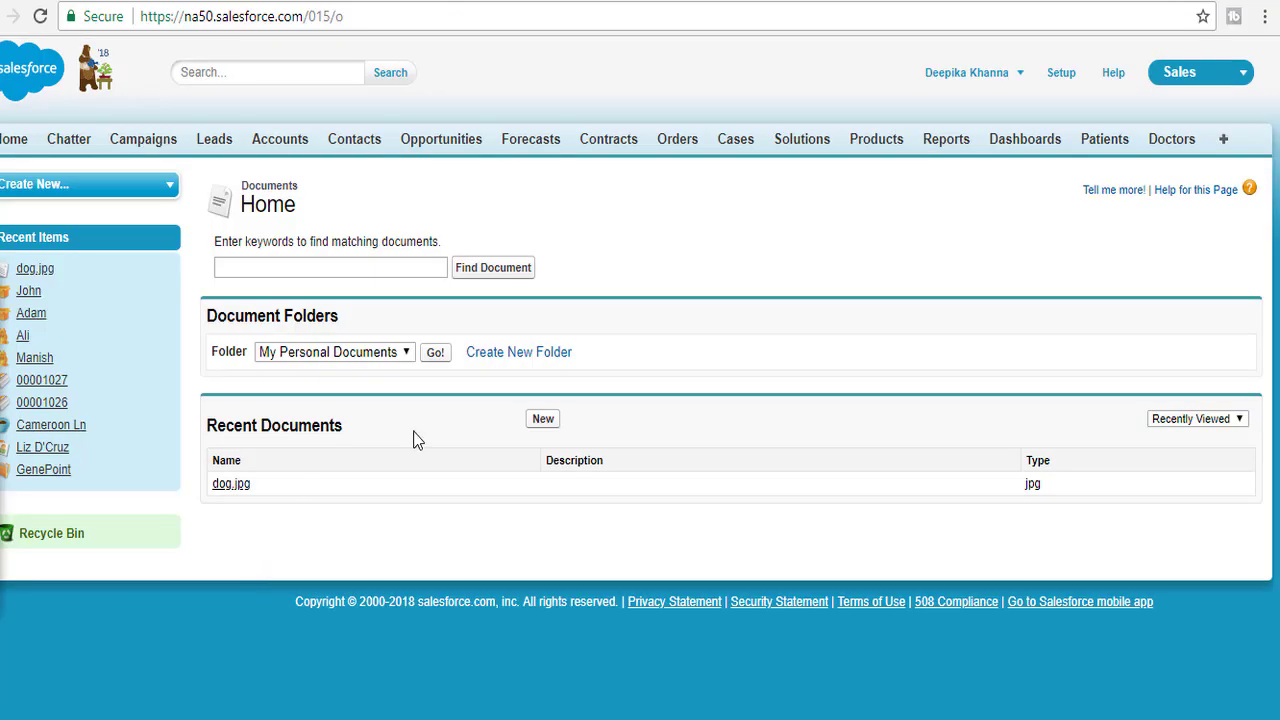
pyautogui.click(543, 419)
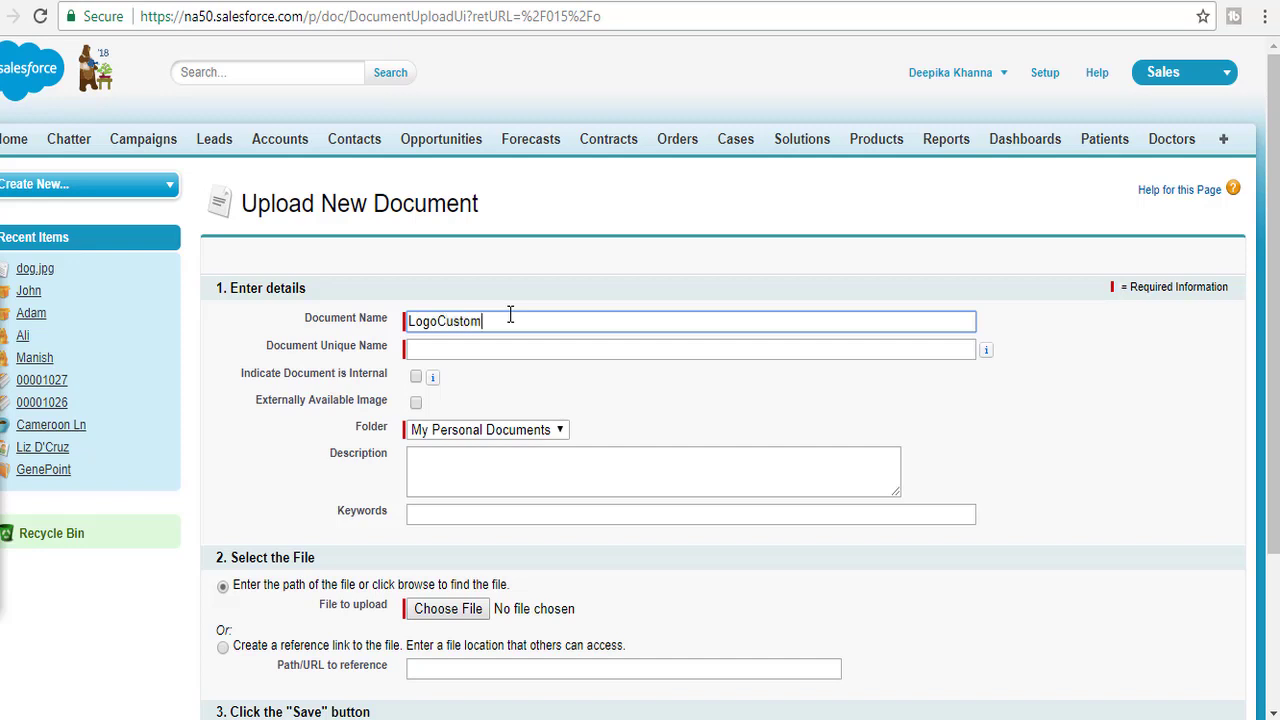
pyautogui.press('Tab')
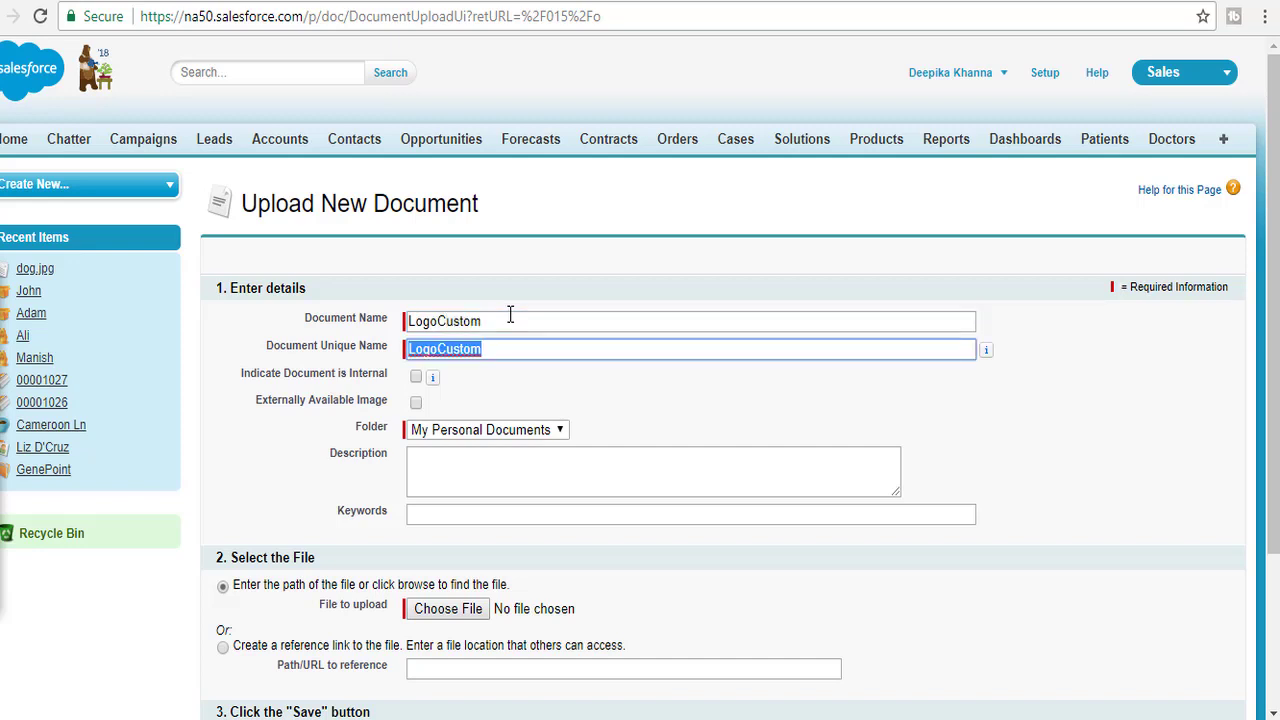
pyautogui.click(416, 402)
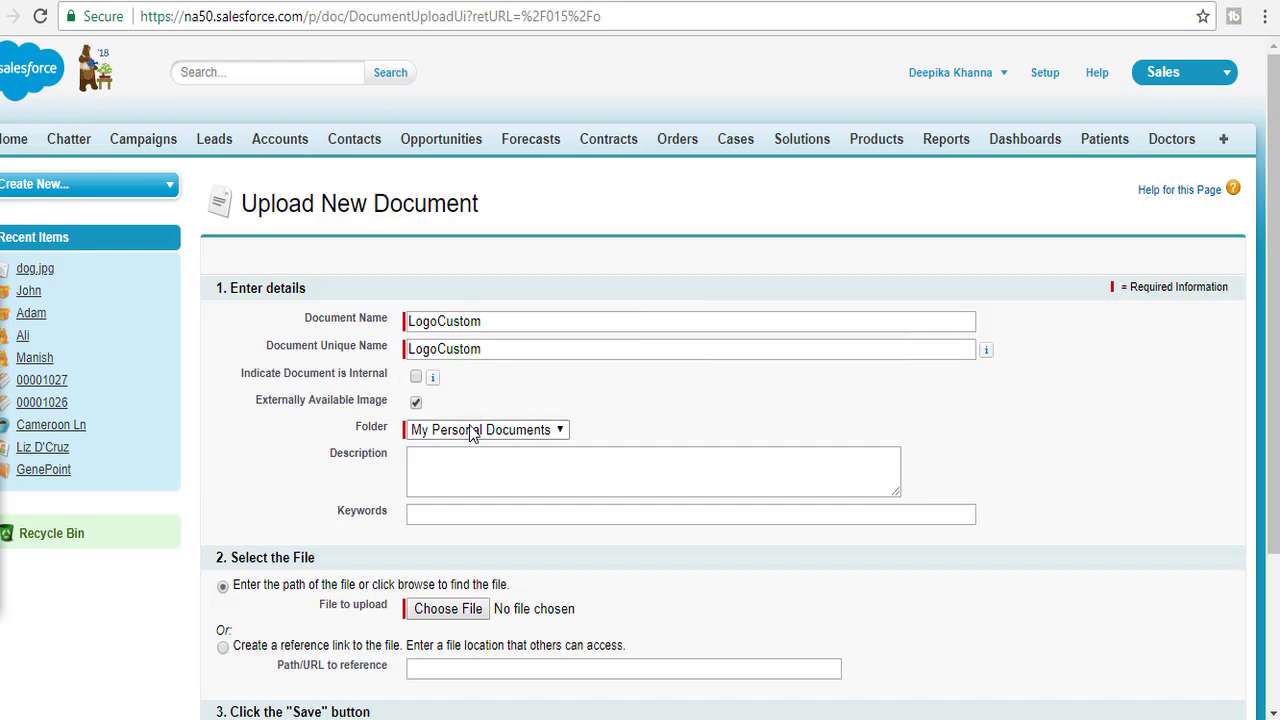
# - Upload dog.jpg from the Pictures folder as the LogoCustom document and save it
pyautogui.click(443, 616)
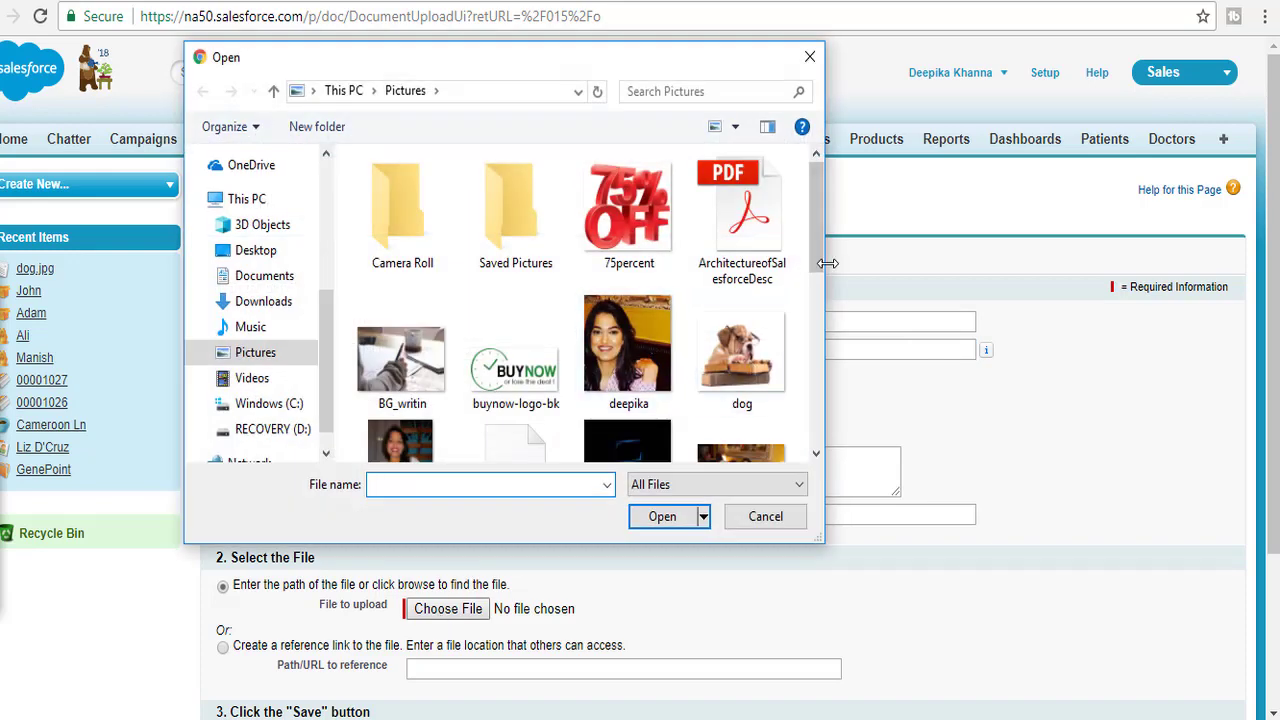
pyautogui.moveTo(818, 258); pyautogui.dragTo(815, 258)
pyautogui.scroll(-2, 815, 258)
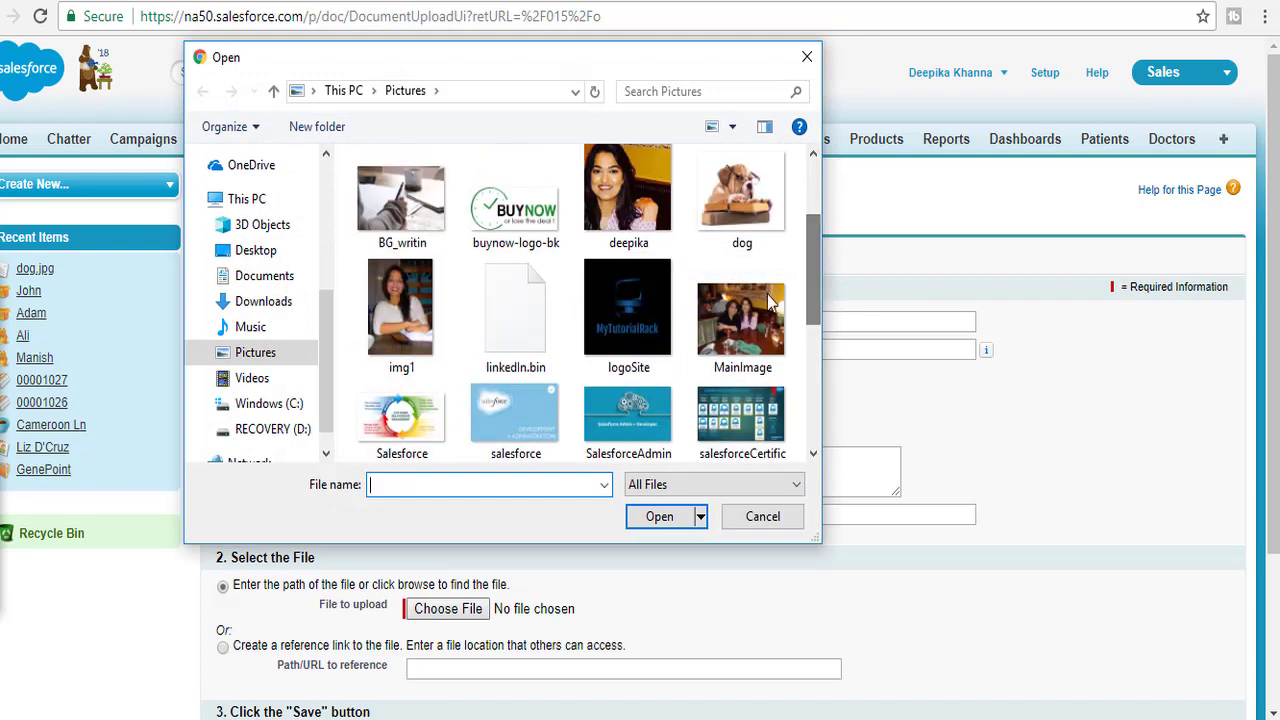
pyautogui.doubleClick(744, 209)
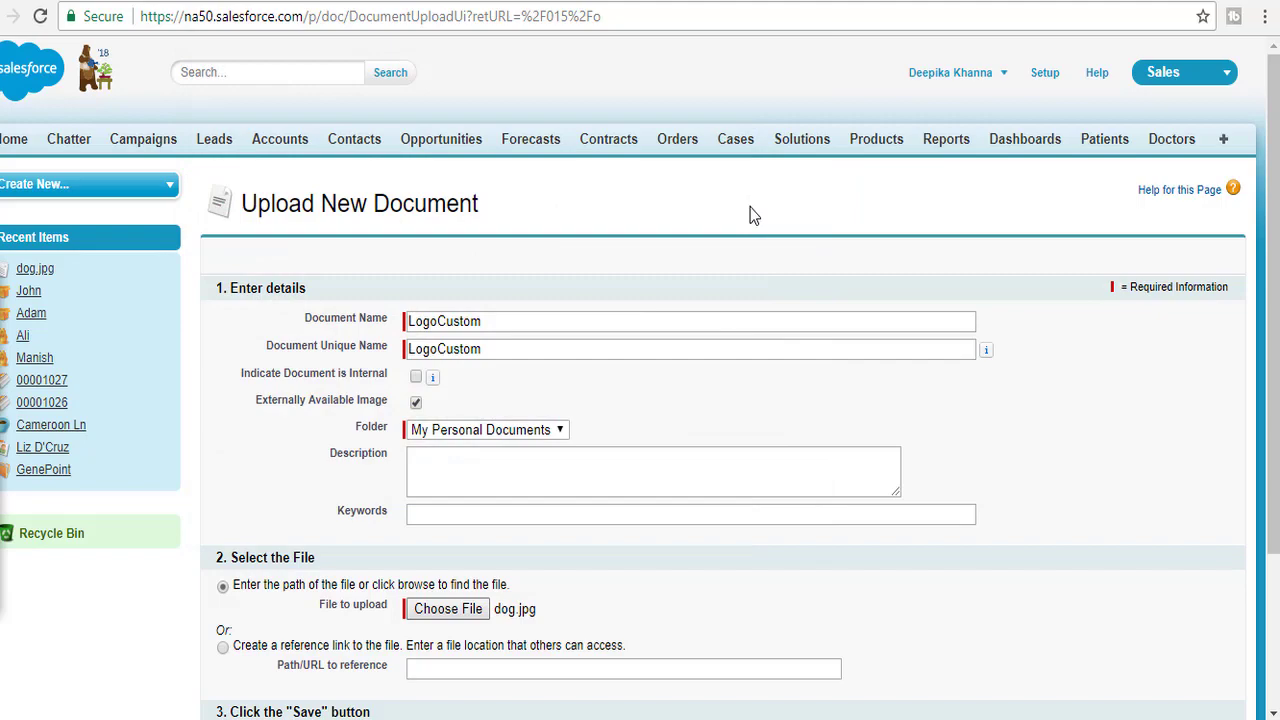
pyautogui.scroll(-3, 693, 413)
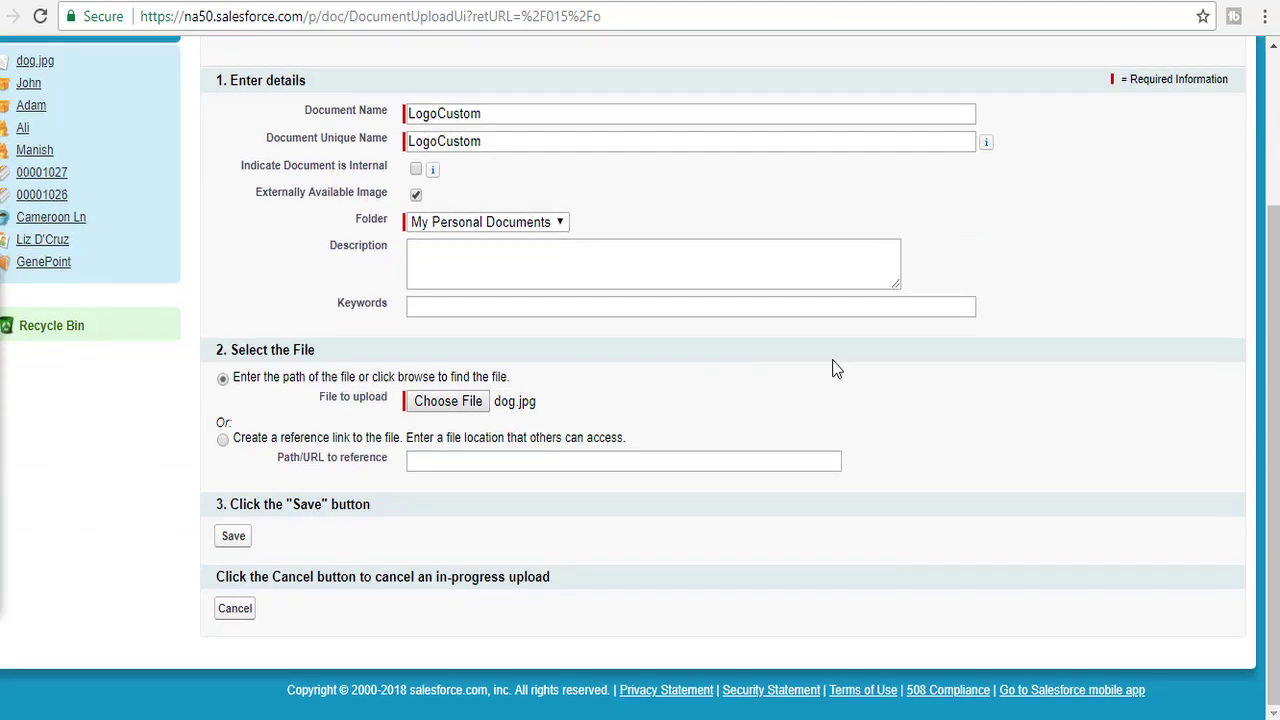
pyautogui.click(234, 538)
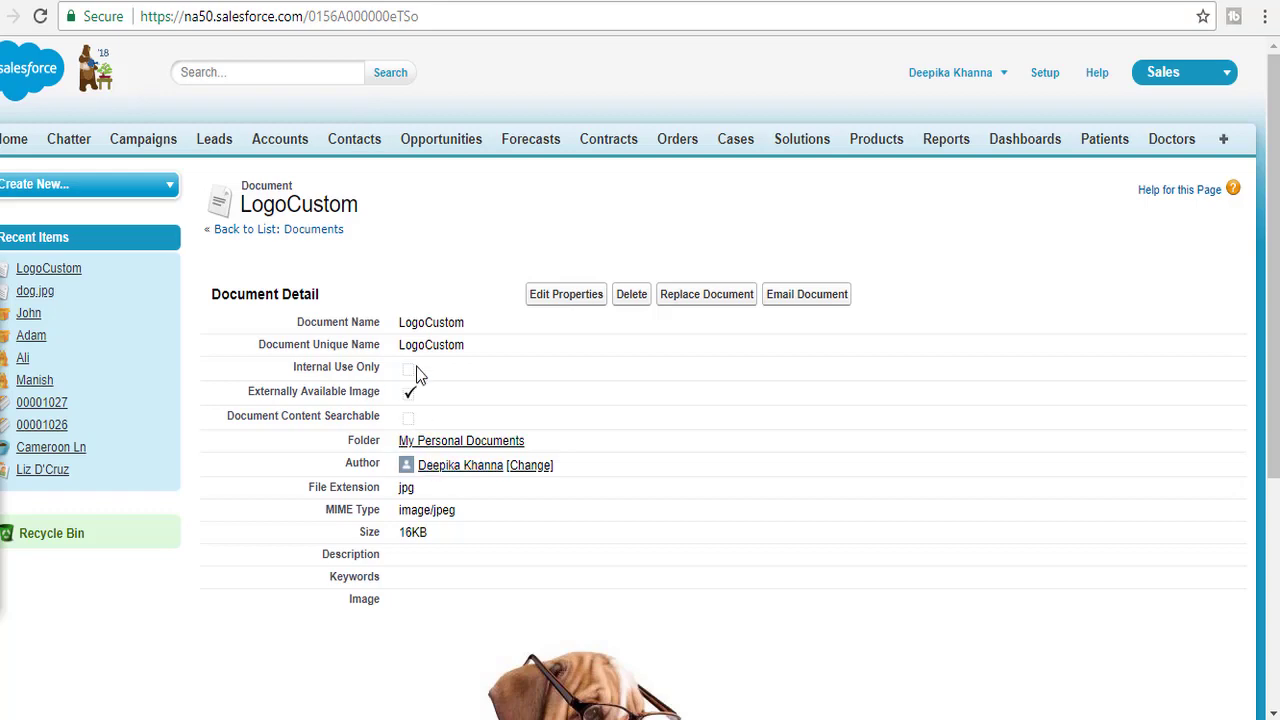
# - Find the Apps setup page with an 'app' Quick Find search and start a new app
pyautogui.click(1048, 78)
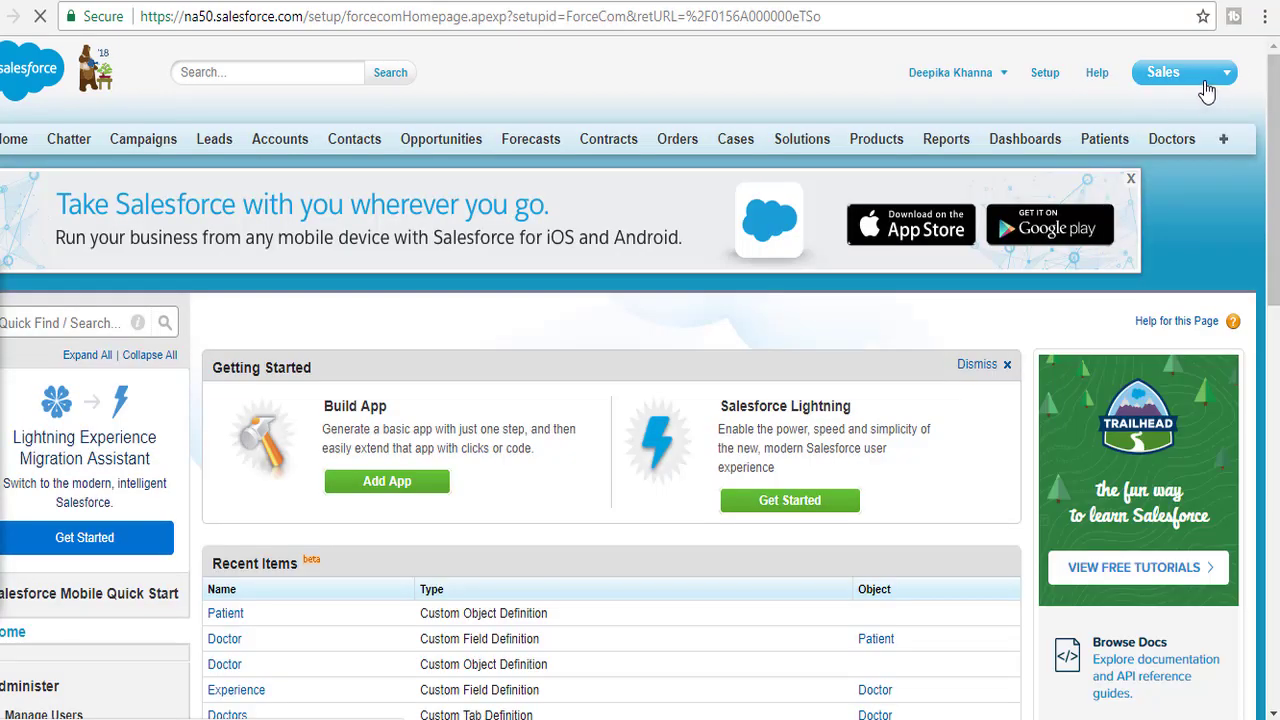
pyautogui.click(93, 317)
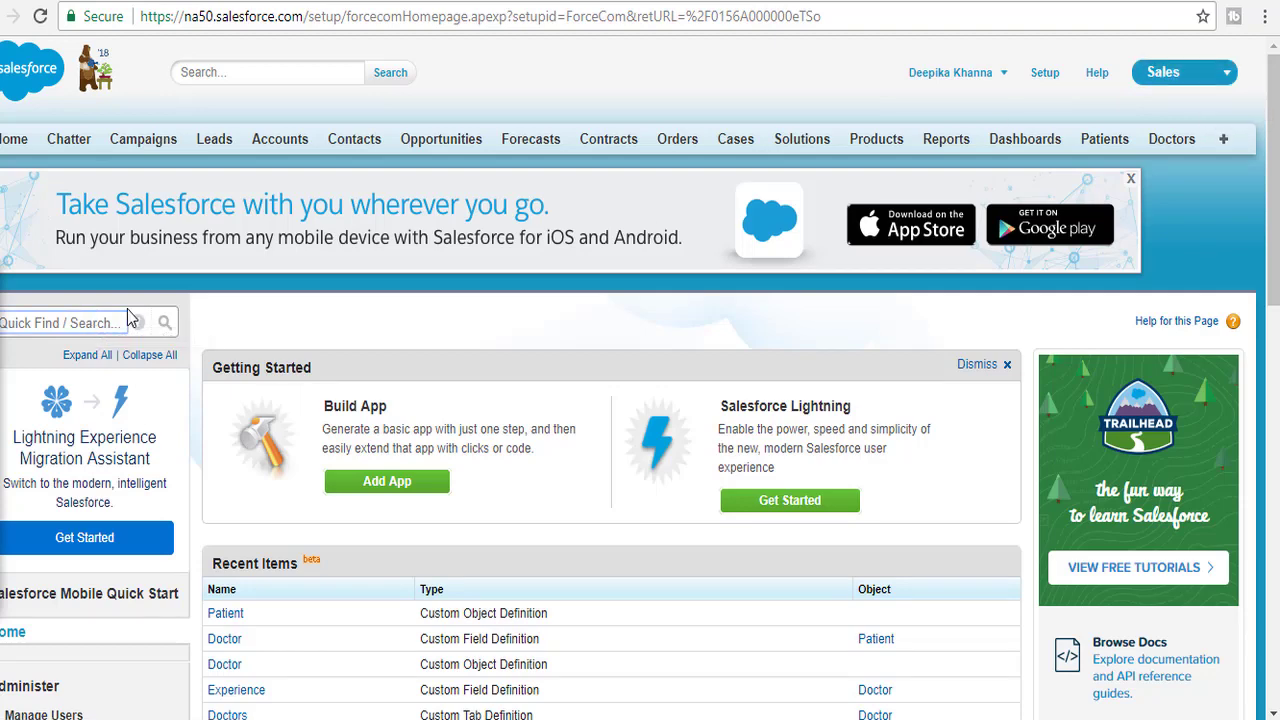
pyautogui.write('app')
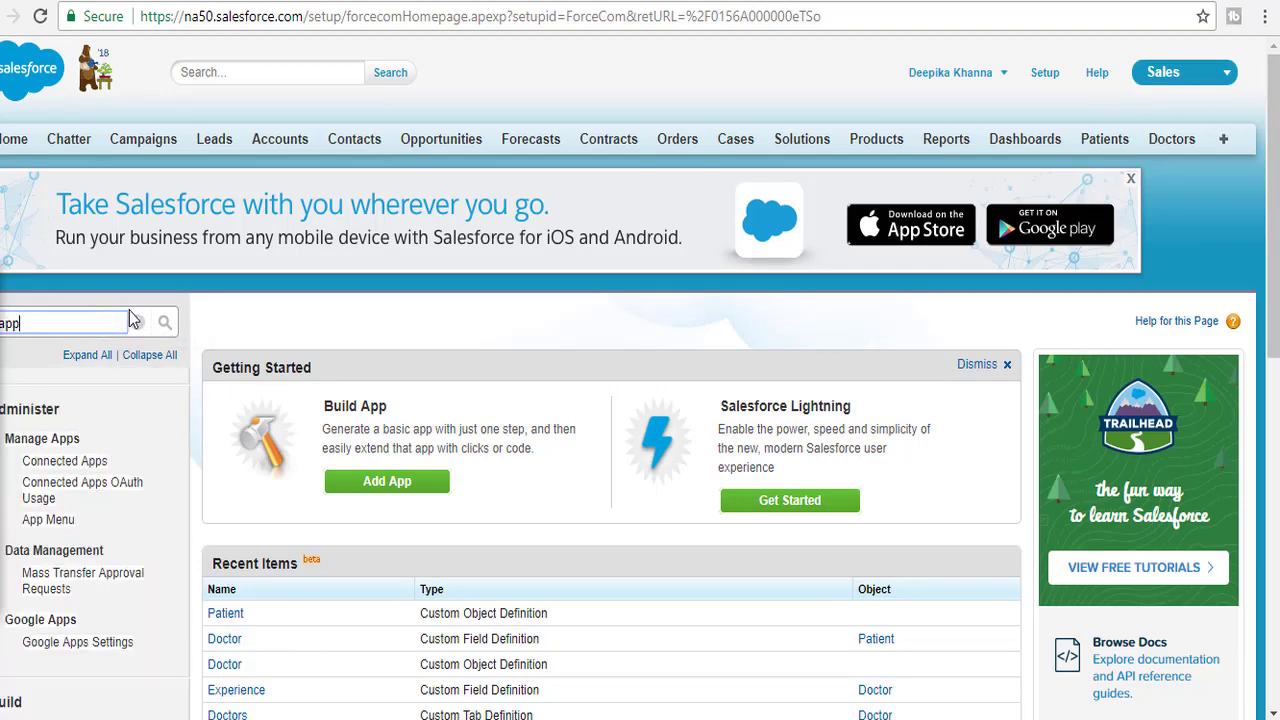
pyautogui.scroll(-3, 29, 552)
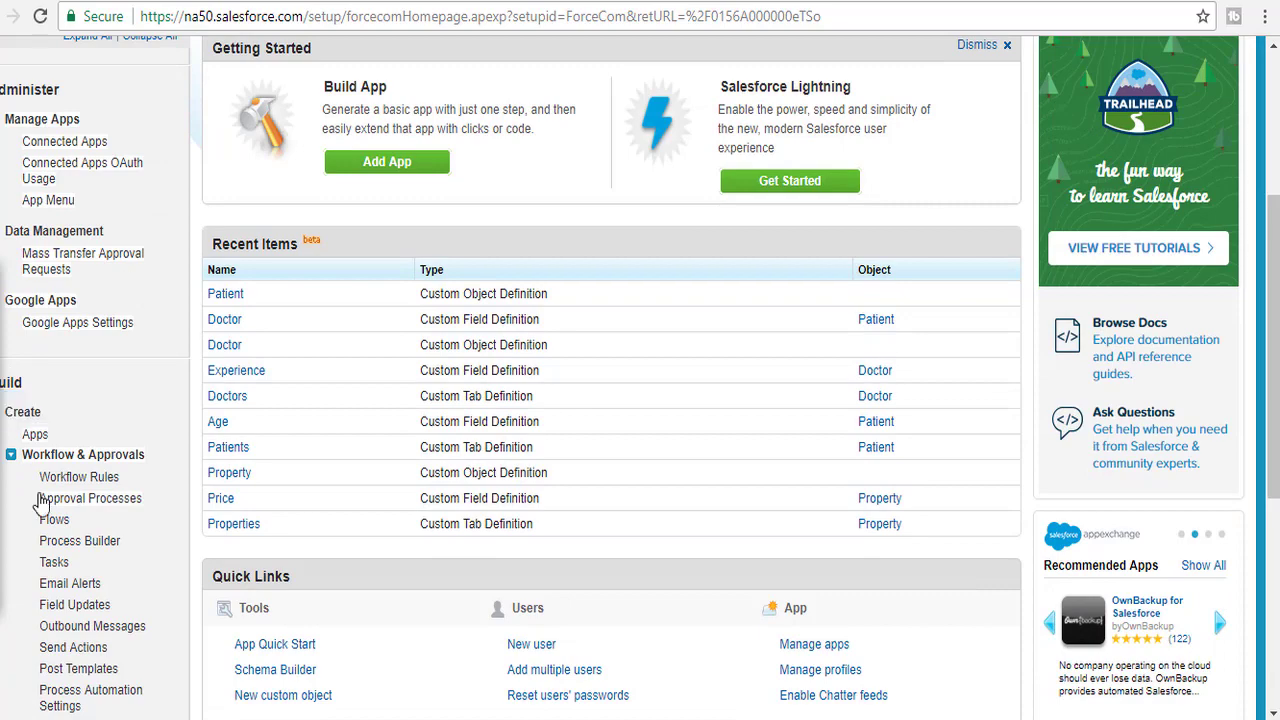
pyautogui.click(35, 436)
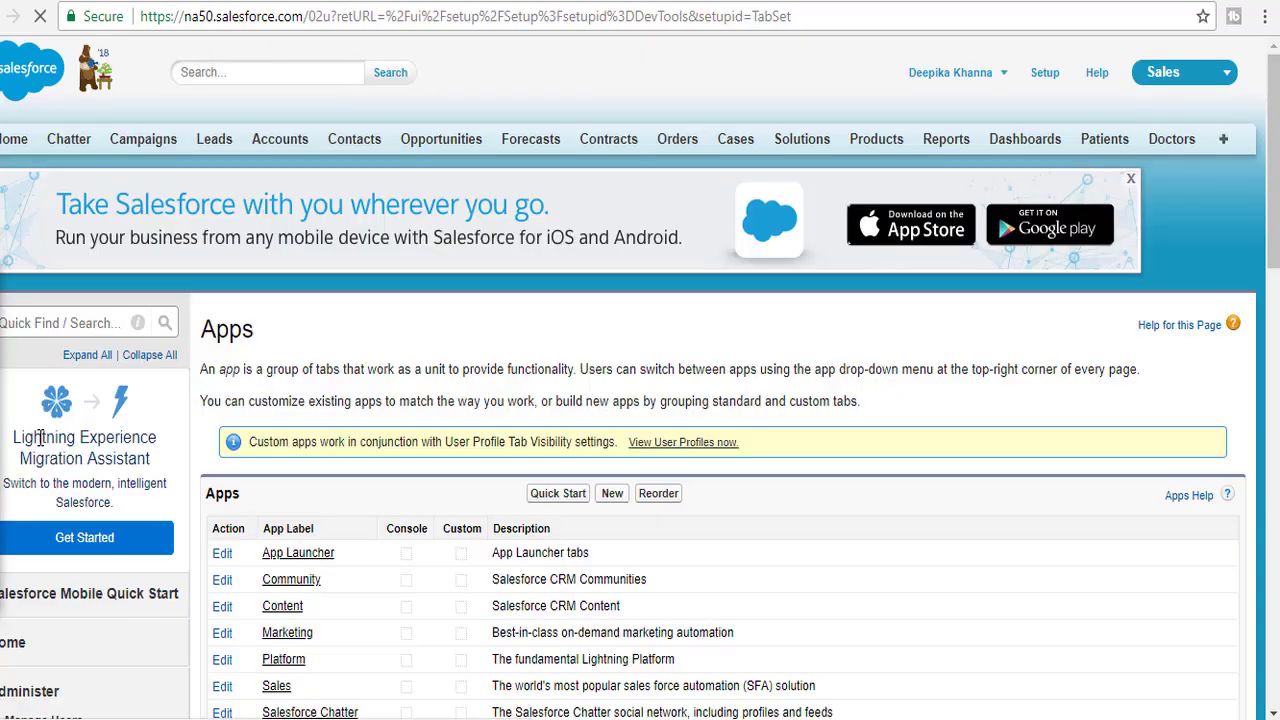
pyautogui.scroll(-3, 290, 550)
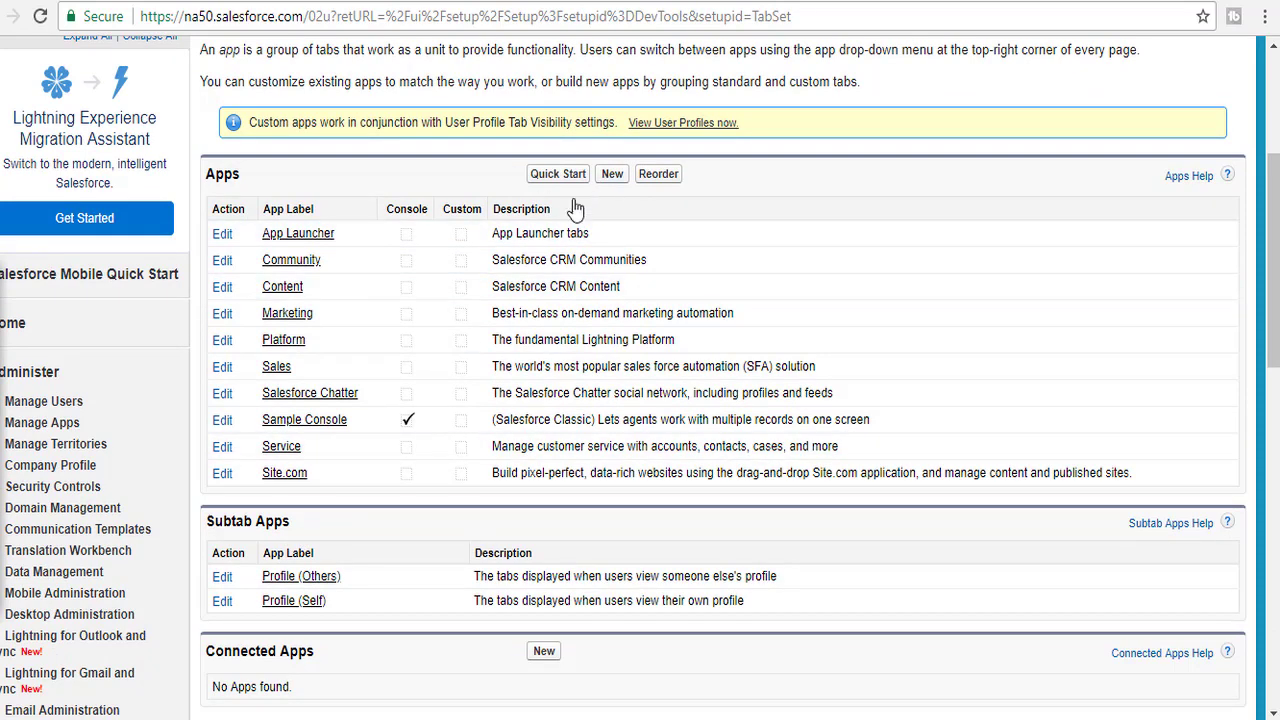
pyautogui.scroll(2, 338, 400)
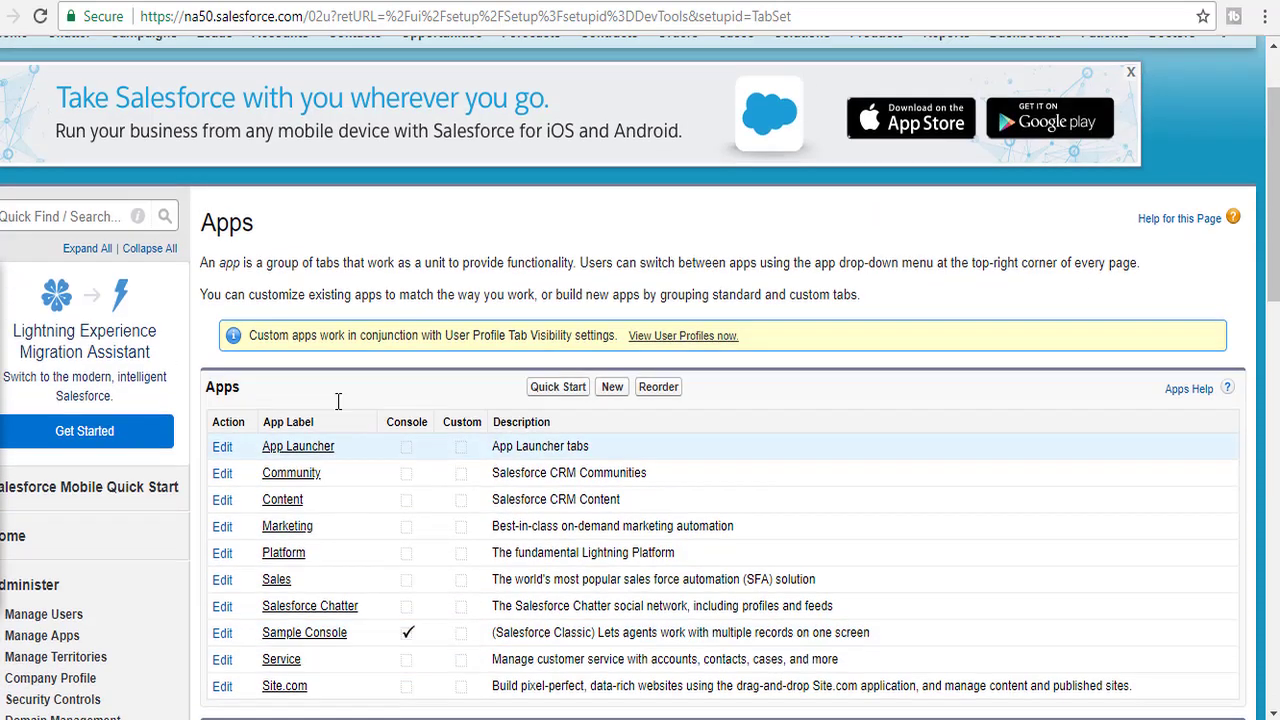
pyautogui.click(613, 390)
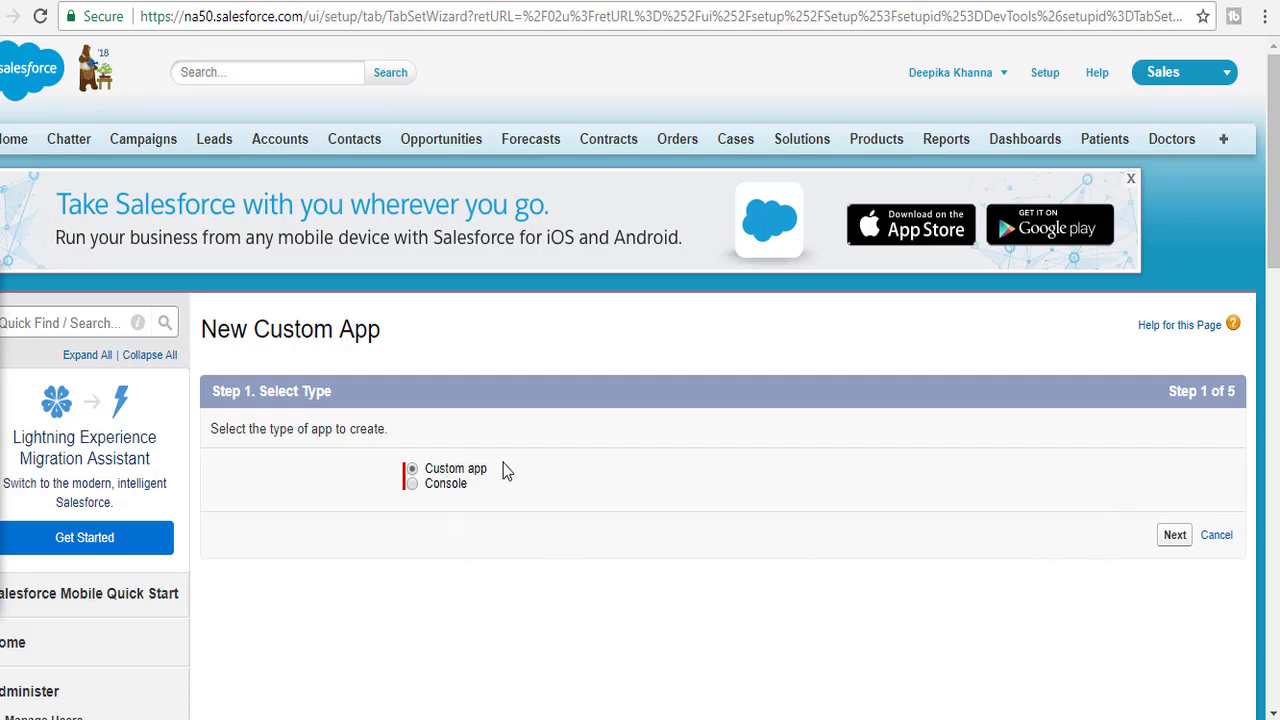
# - Keep the Custom app type and label the app Hospital, continuing to the logo step
pyautogui.click(1174, 535)
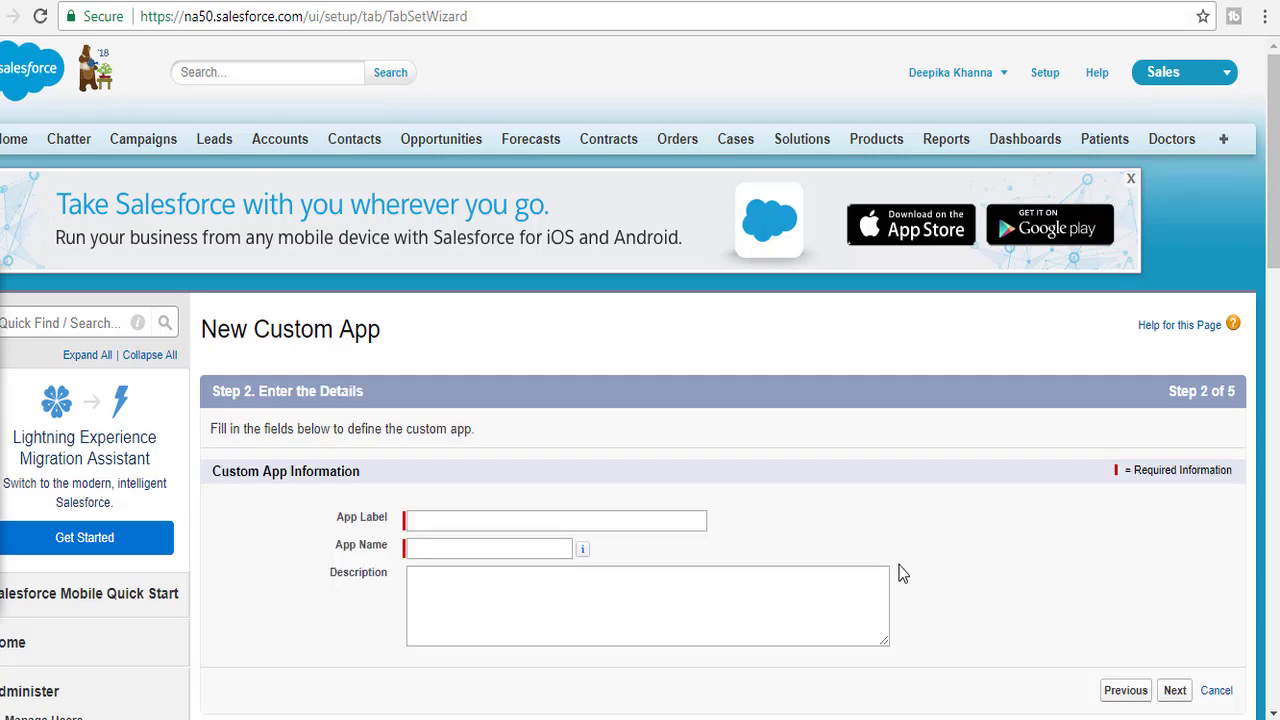
pyautogui.click(418, 515)
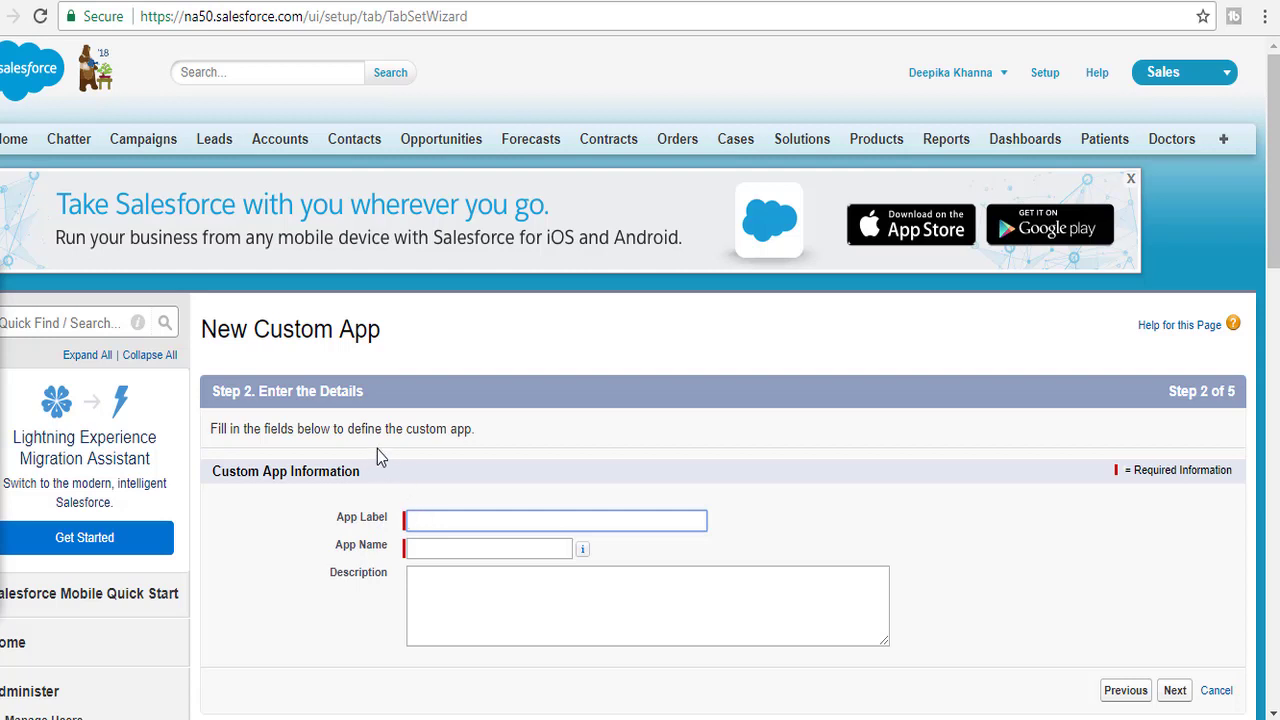
pyautogui.write('Hos')
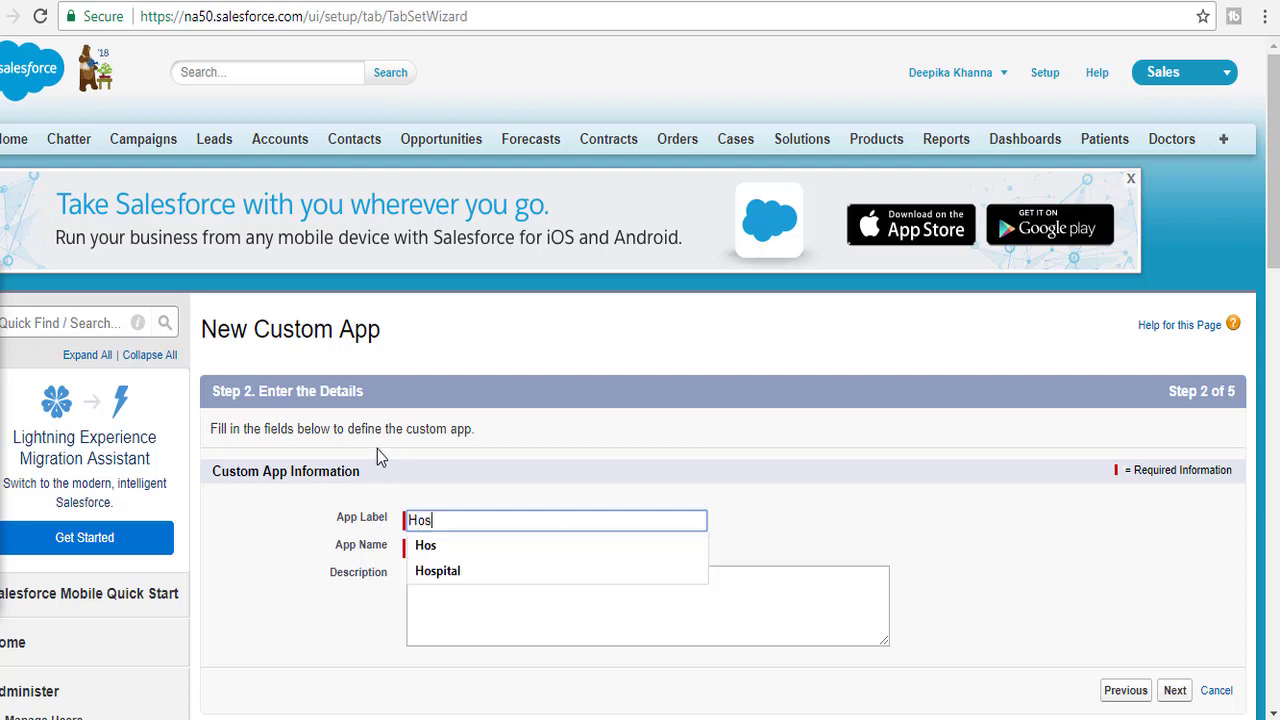
pyautogui.write('pital')
pyautogui.press('Tab')
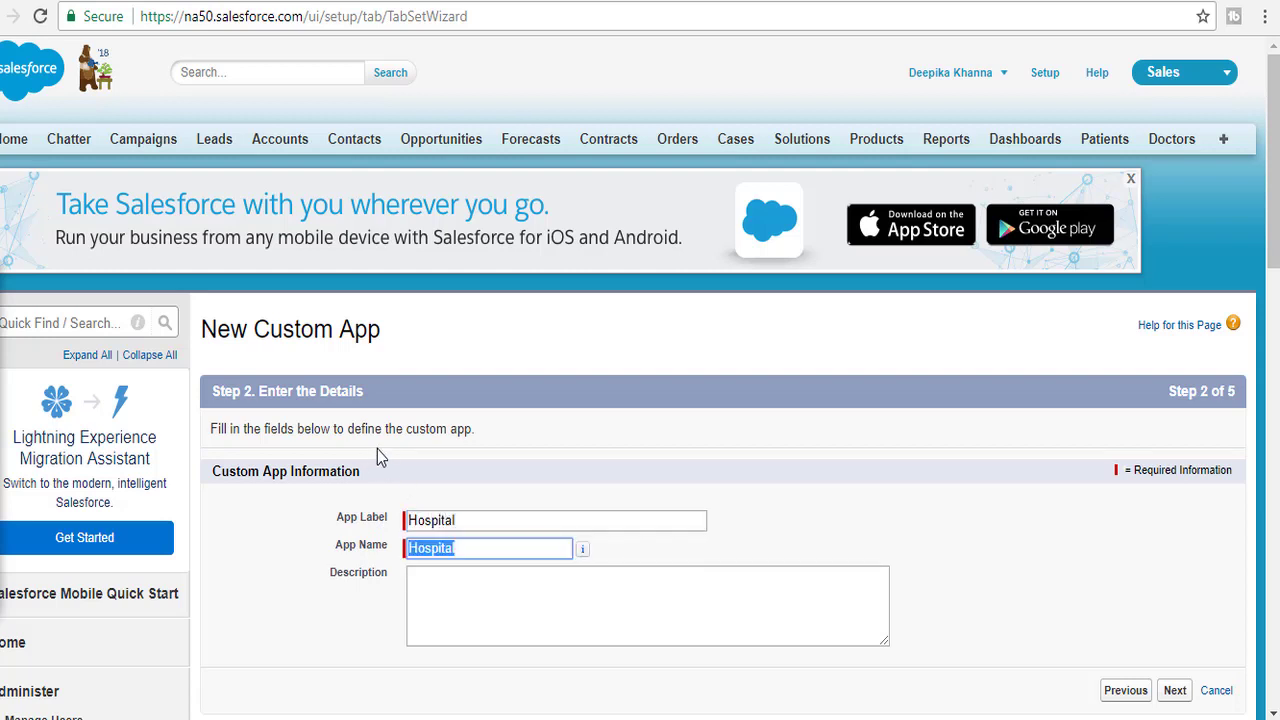
pyautogui.click(1175, 690)
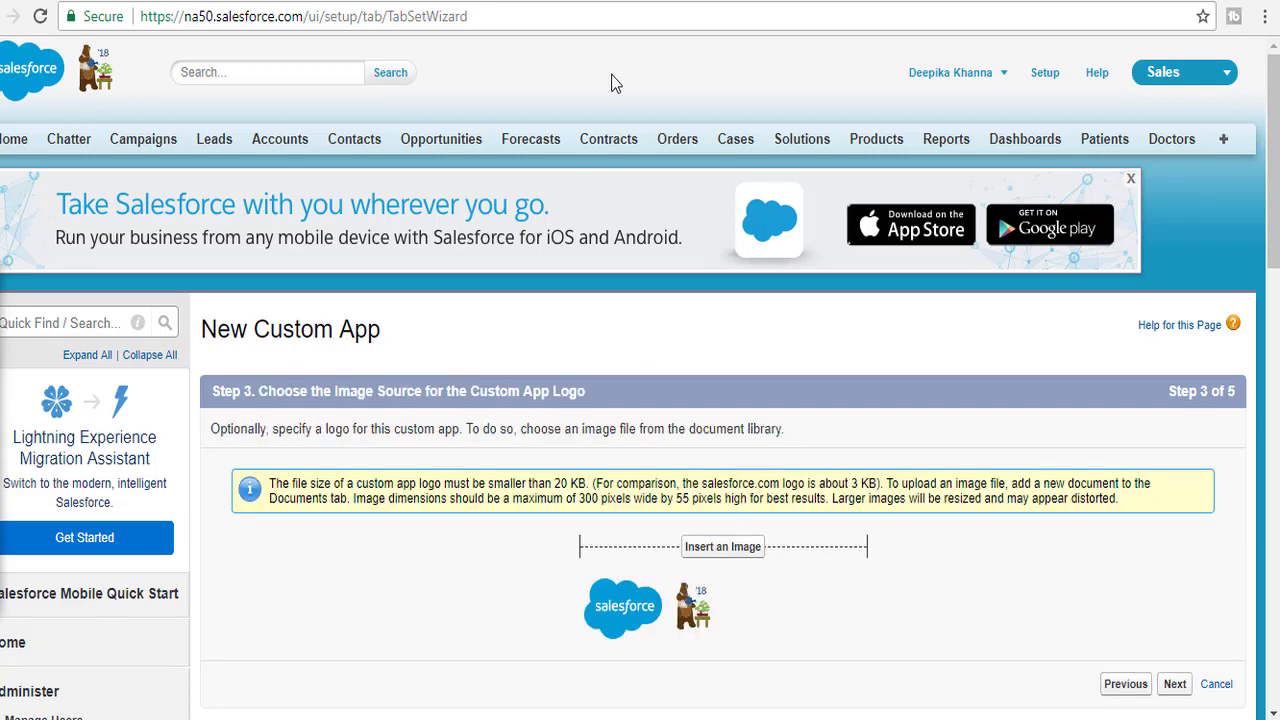
pyautogui.scroll(-2, 729, 392)
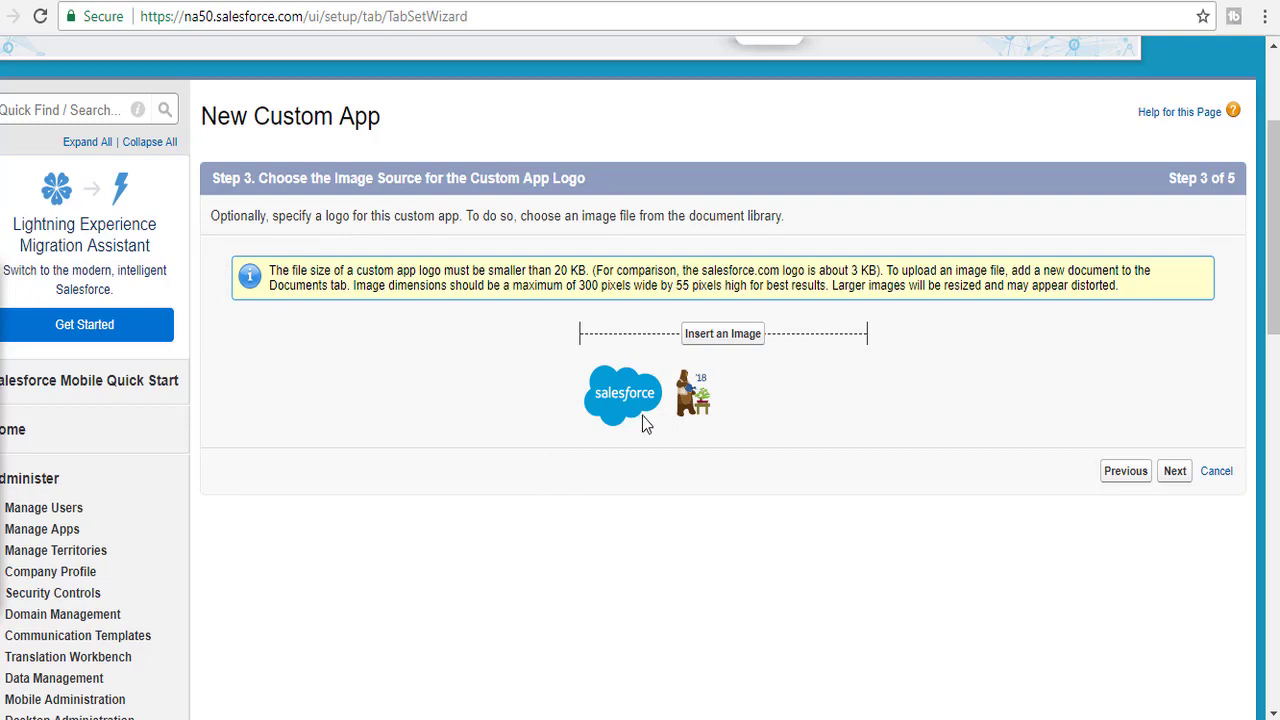
pyautogui.click(737, 340)
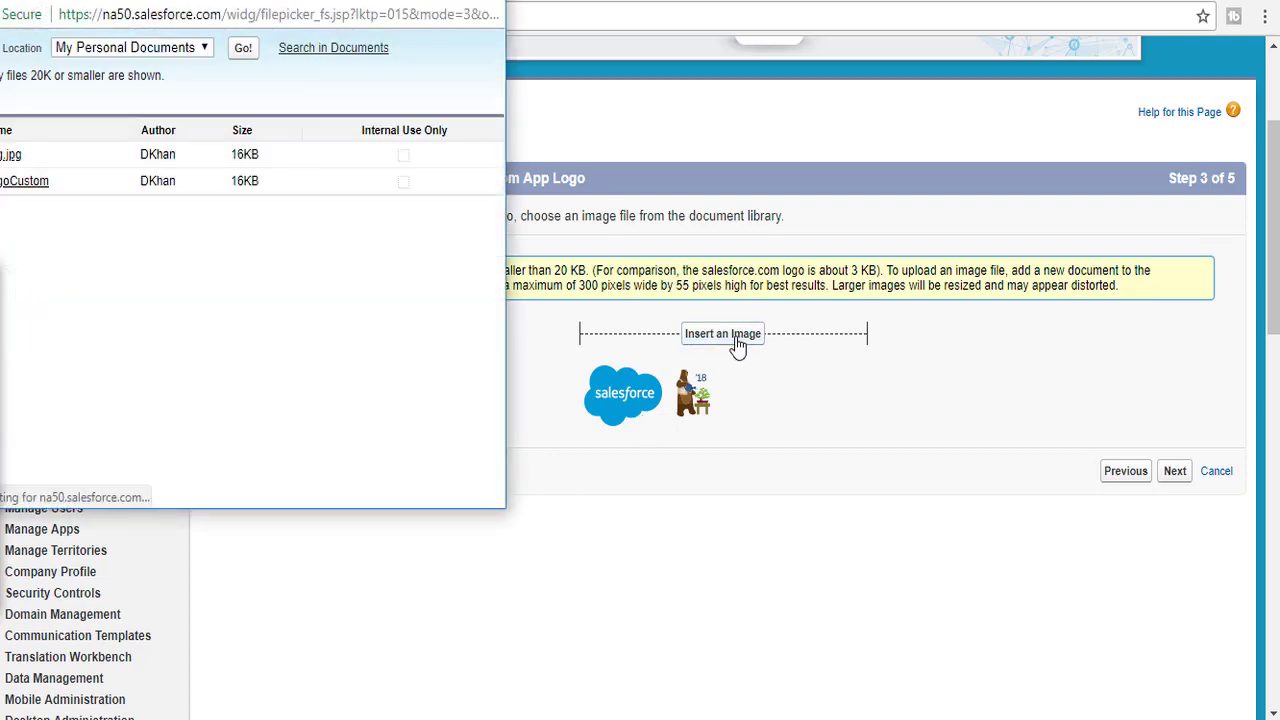
pyautogui.click(18, 185)
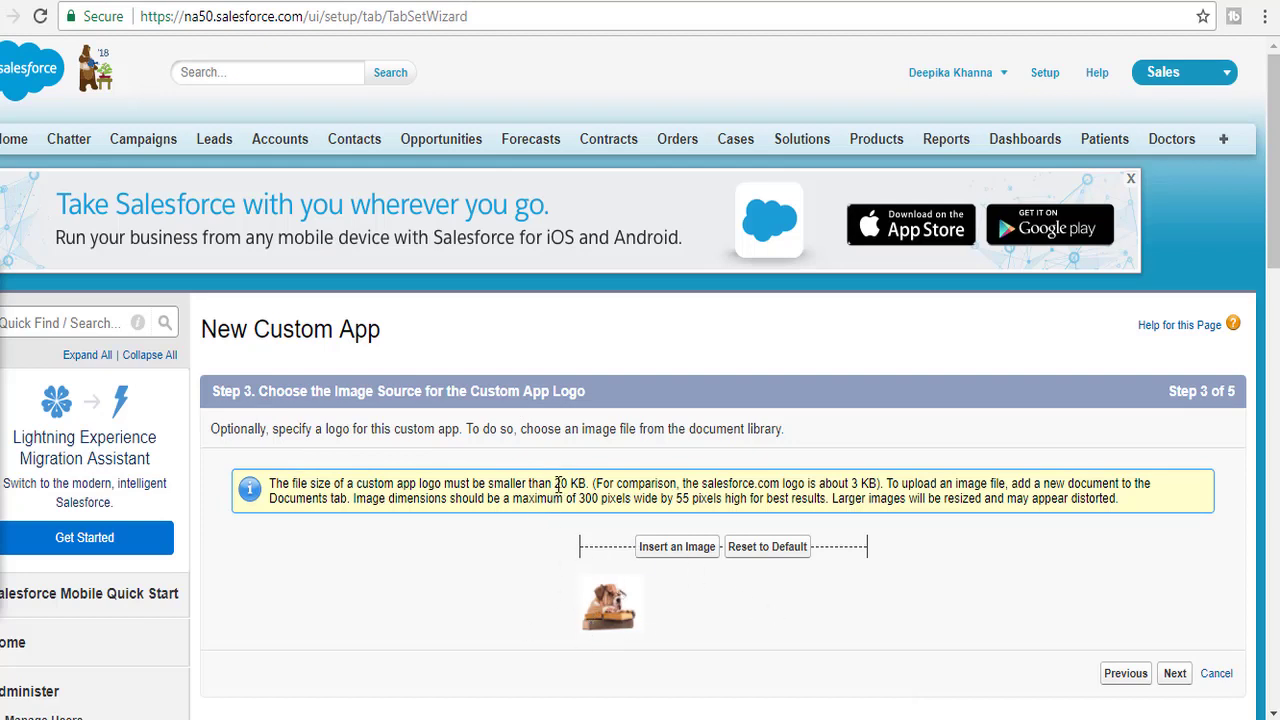
pyautogui.moveTo(557, 484); pyautogui.dragTo(581, 490)
pyautogui.scroll(-2, 610, 643)
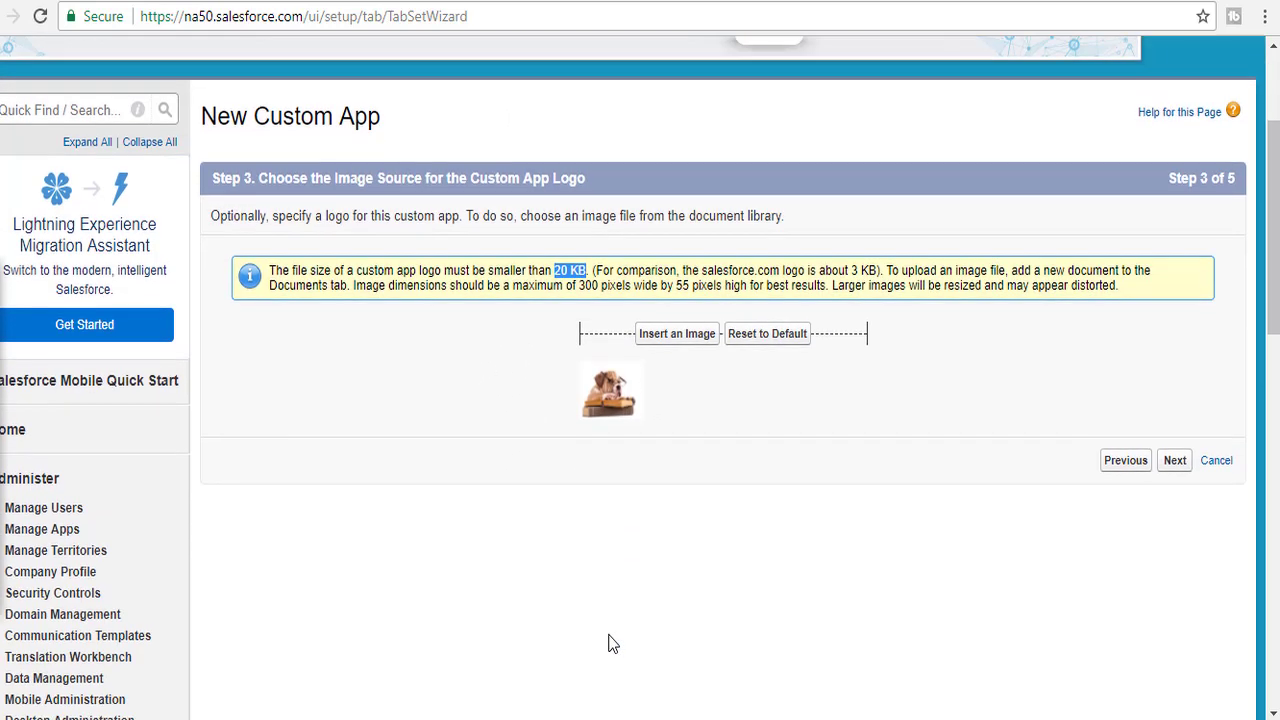
# - Add Dashboards and Reports to the Hospital app's selected tabs
pyautogui.click(1174, 463)
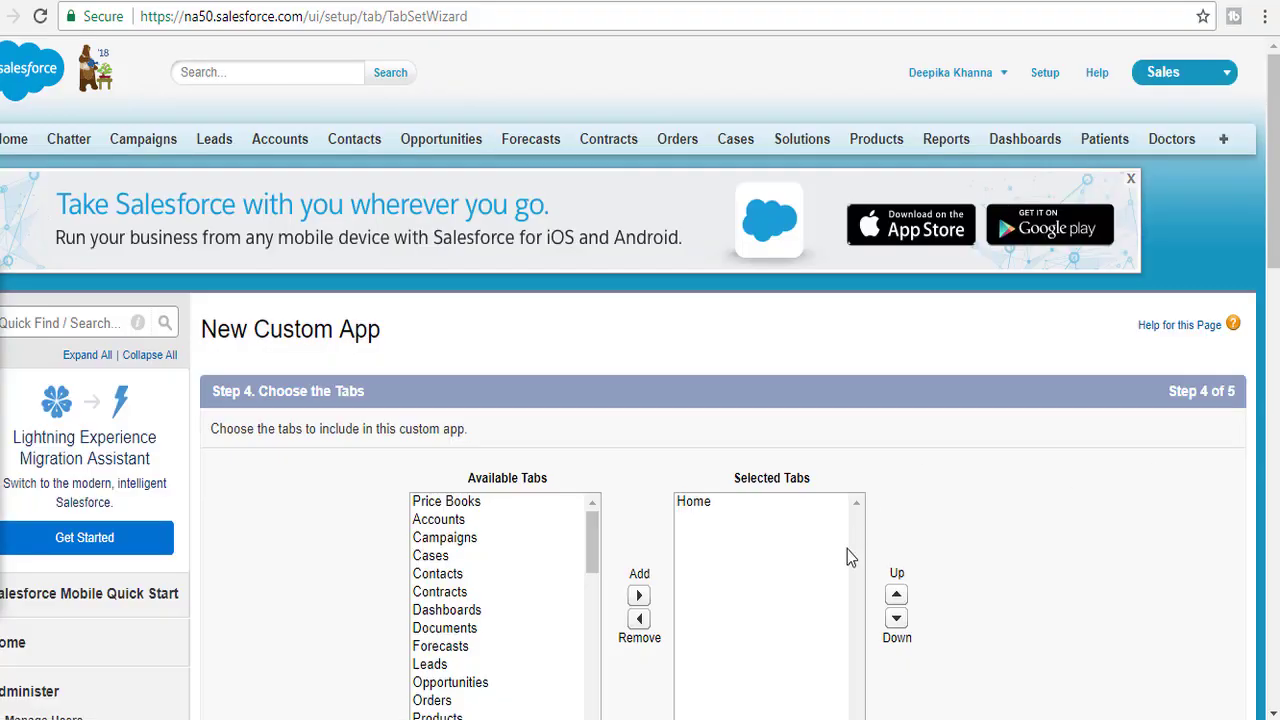
pyautogui.scroll(-2, 555, 470)
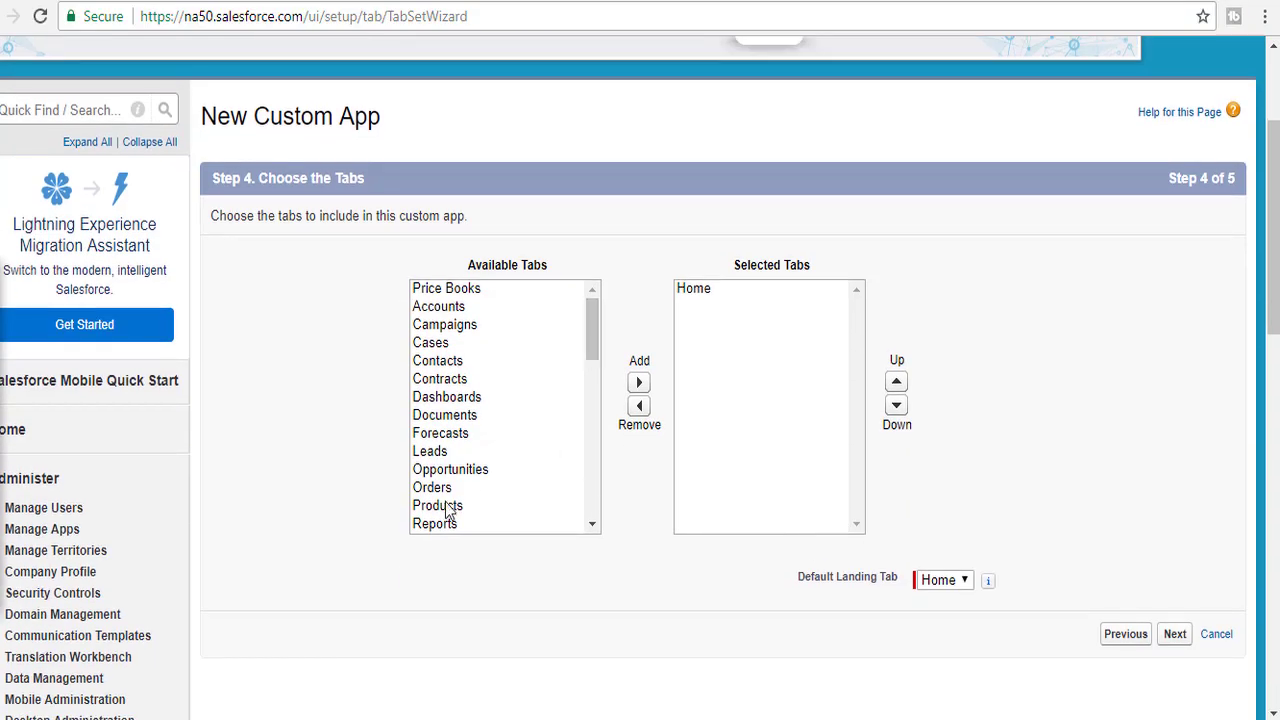
pyautogui.moveTo(594, 349); pyautogui.dragTo(597, 342)
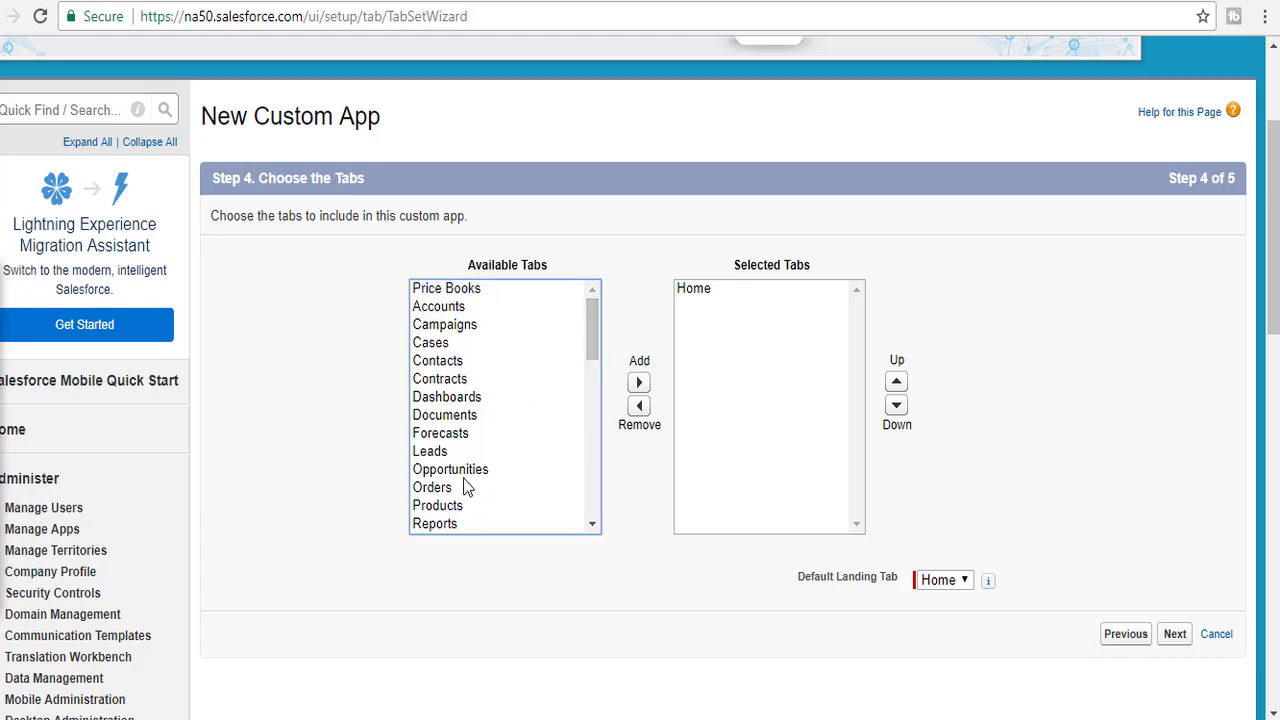
pyautogui.click(452, 397)
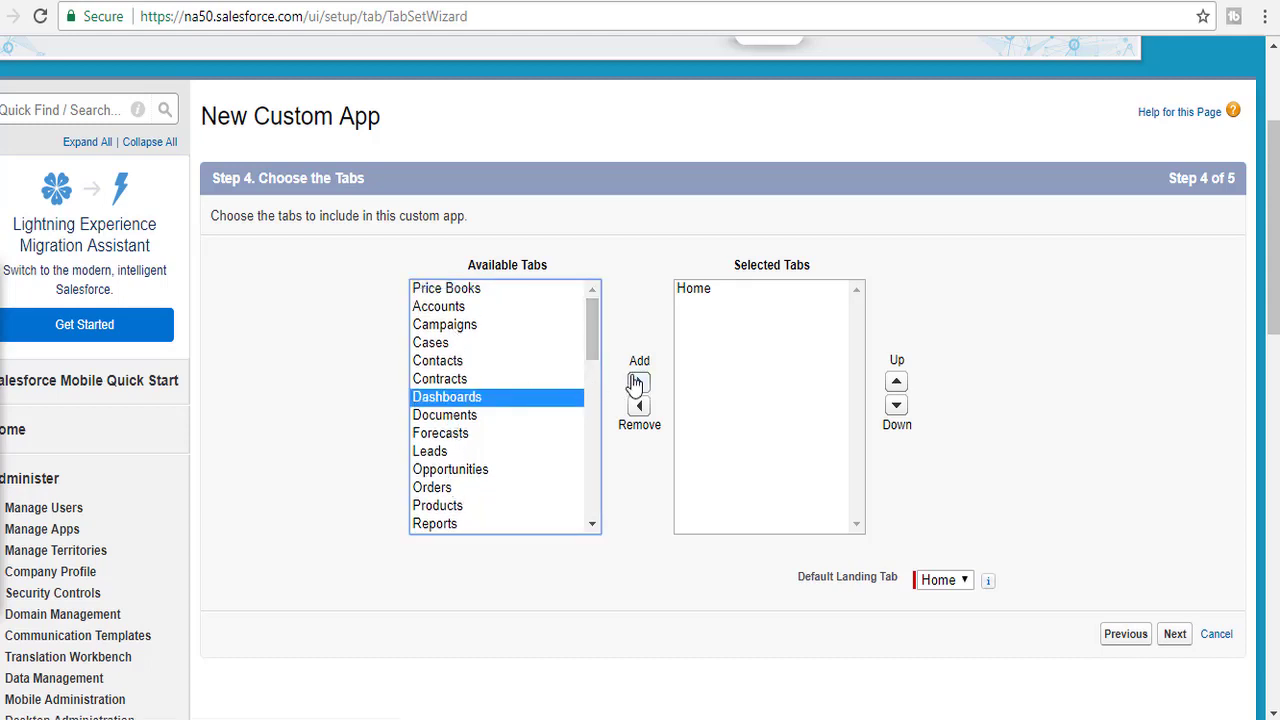
pyautogui.click(638, 382)
pyautogui.click(450, 488)
pyautogui.click(450, 506)
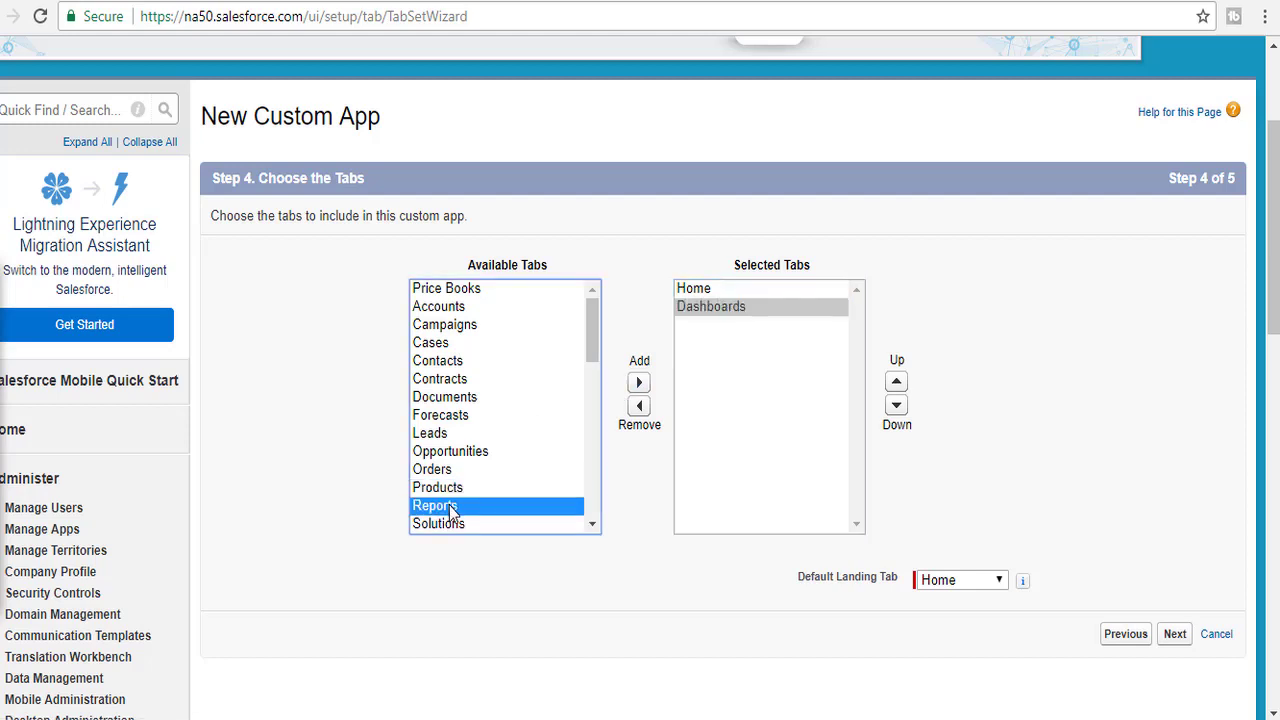
pyautogui.click(638, 382)
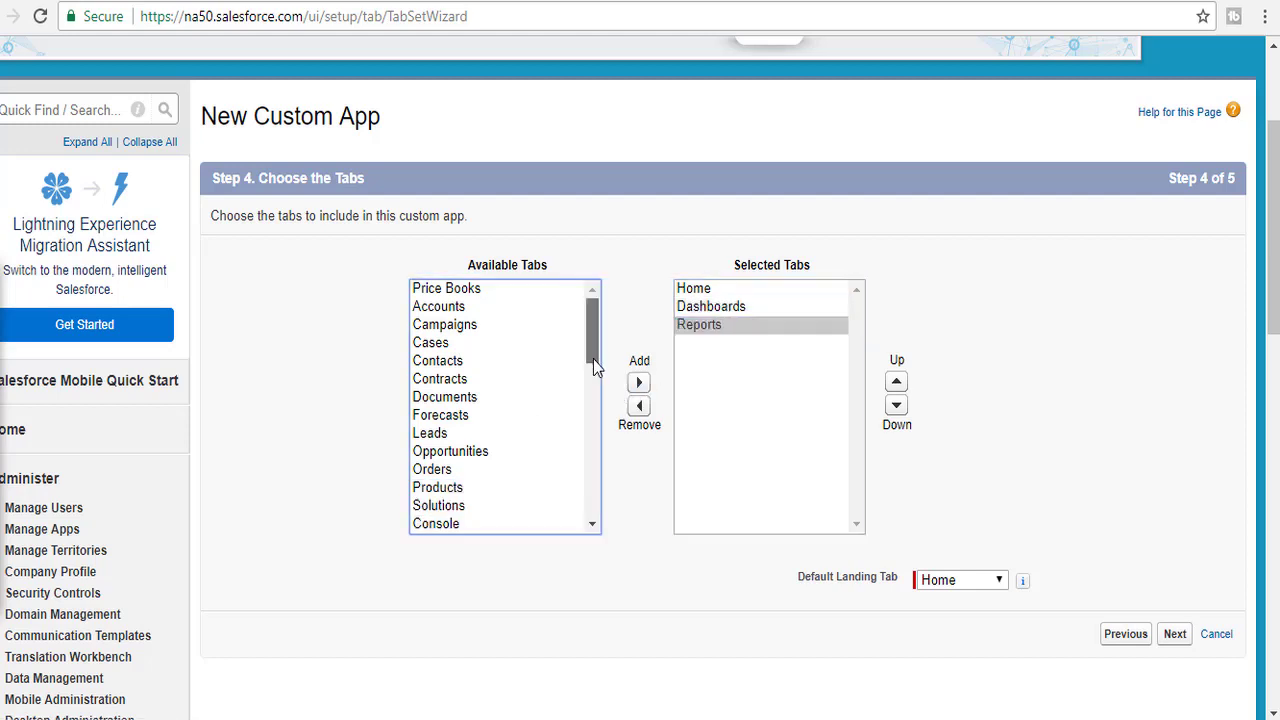
# - Add the Patients and Doctors tabs to the selected tabs
pyautogui.moveTo(594, 350); pyautogui.dragTo(597, 522)
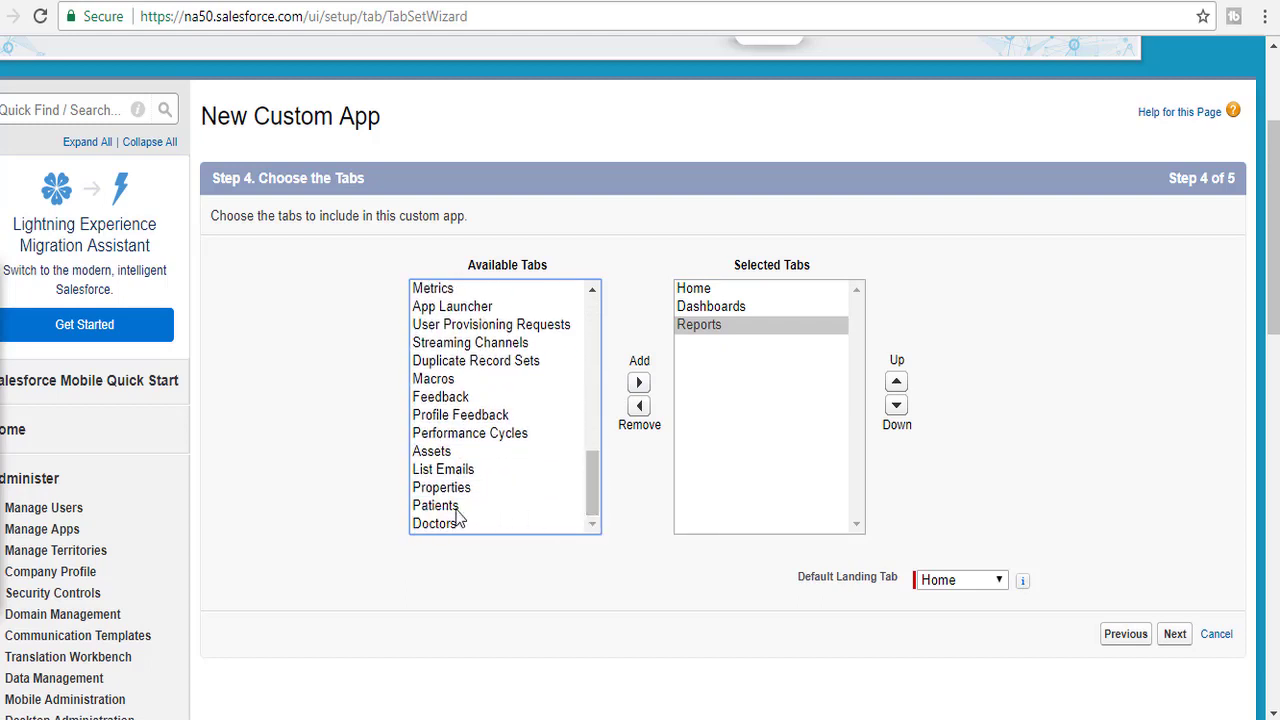
pyautogui.click(456, 508)
pyautogui.click(640, 383)
pyautogui.click(446, 526)
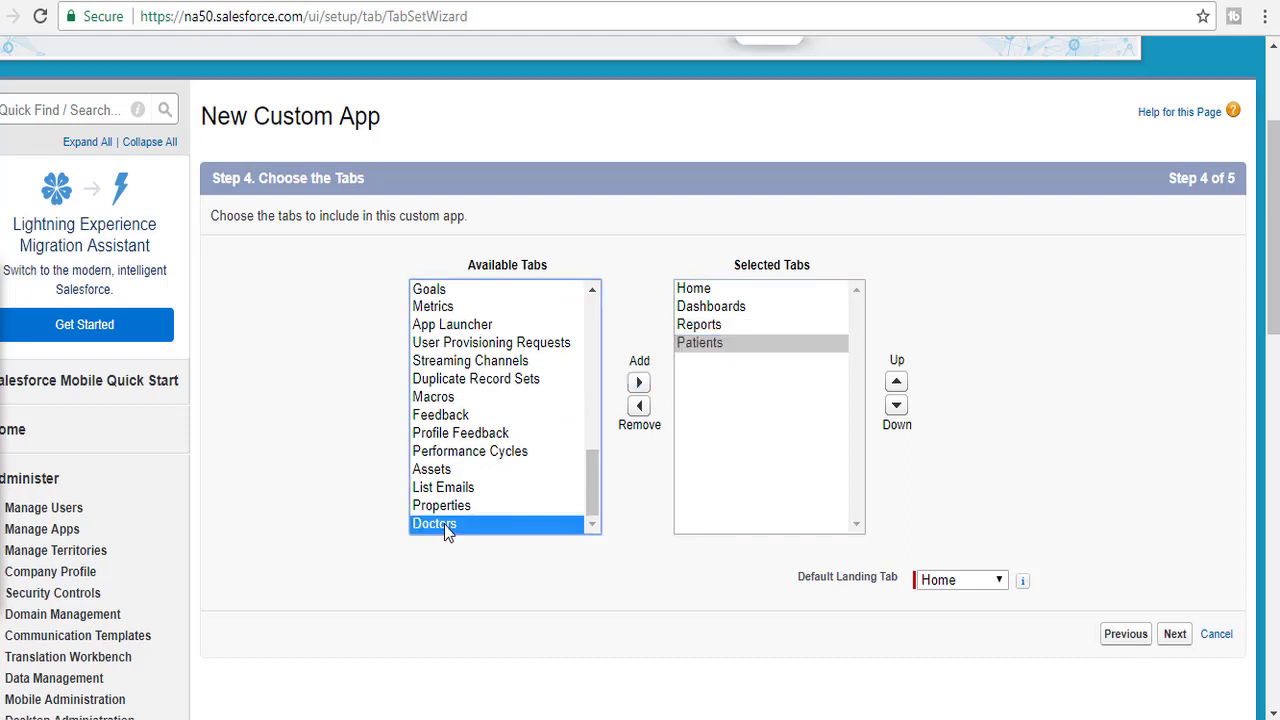
pyautogui.click(638, 381)
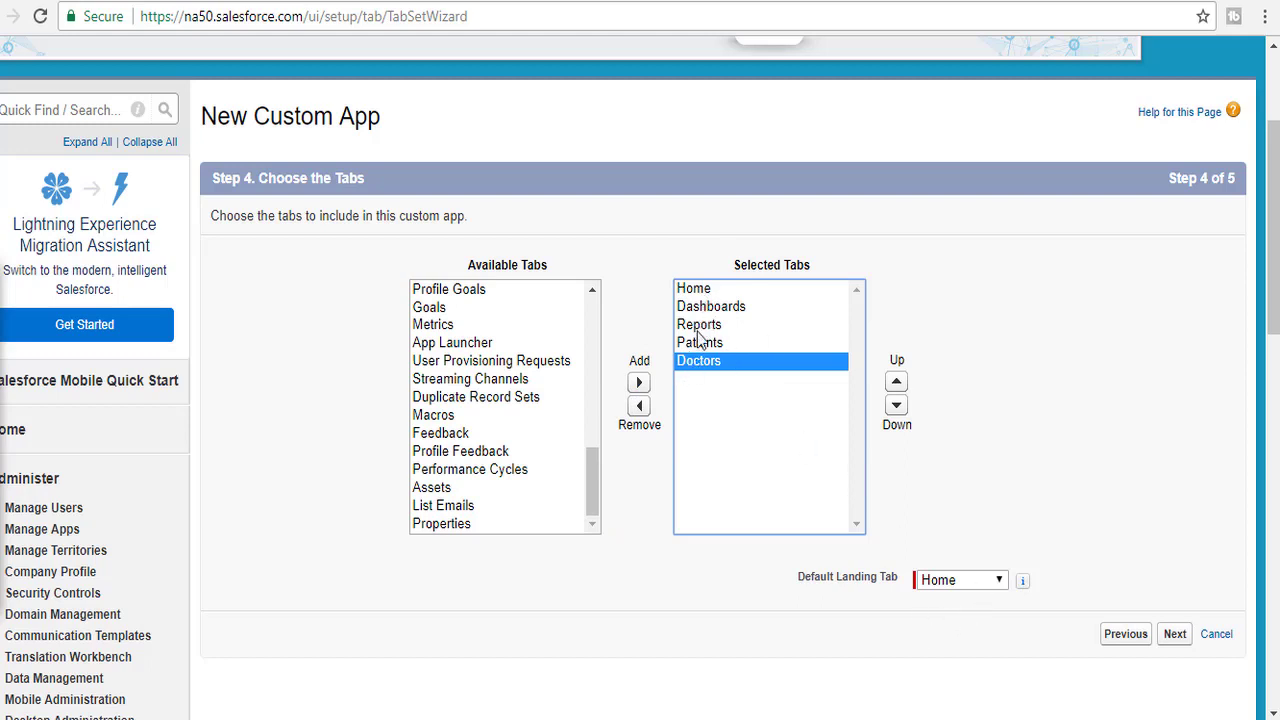
# - Make the Hospital app visible to all profiles and save it
pyautogui.click(1175, 635)
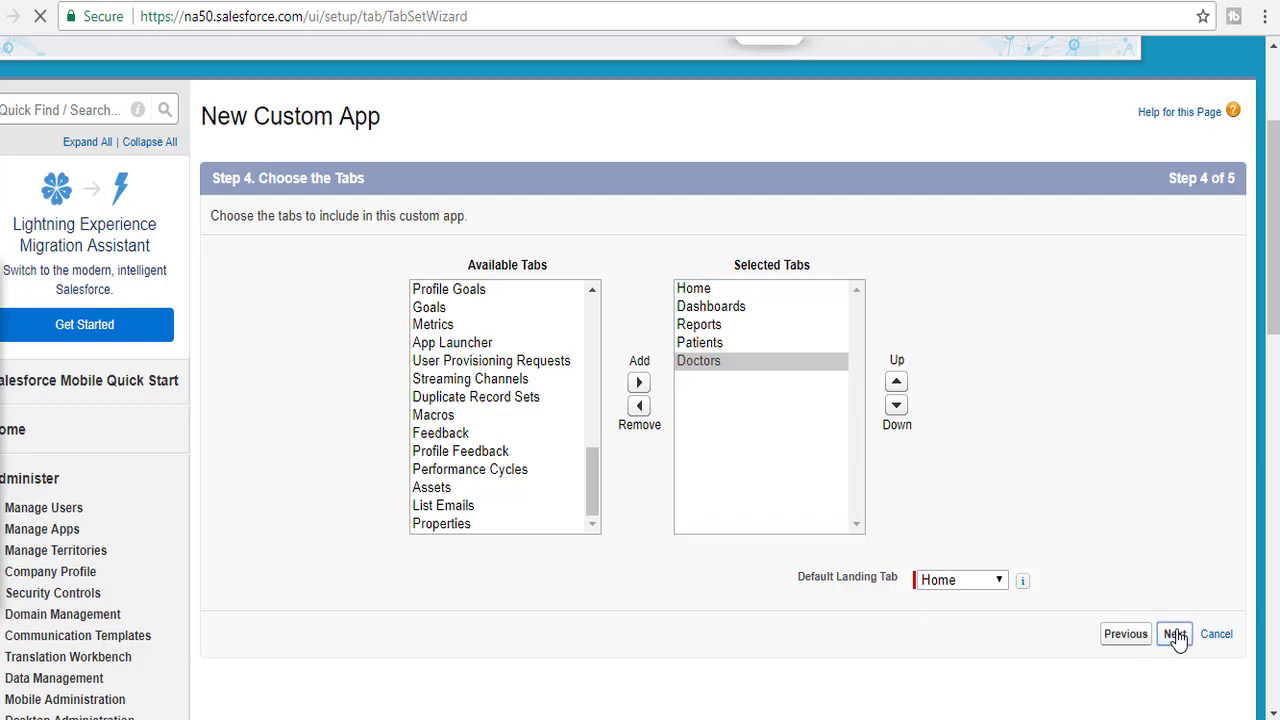
pyautogui.scroll(-2, 873, 597)
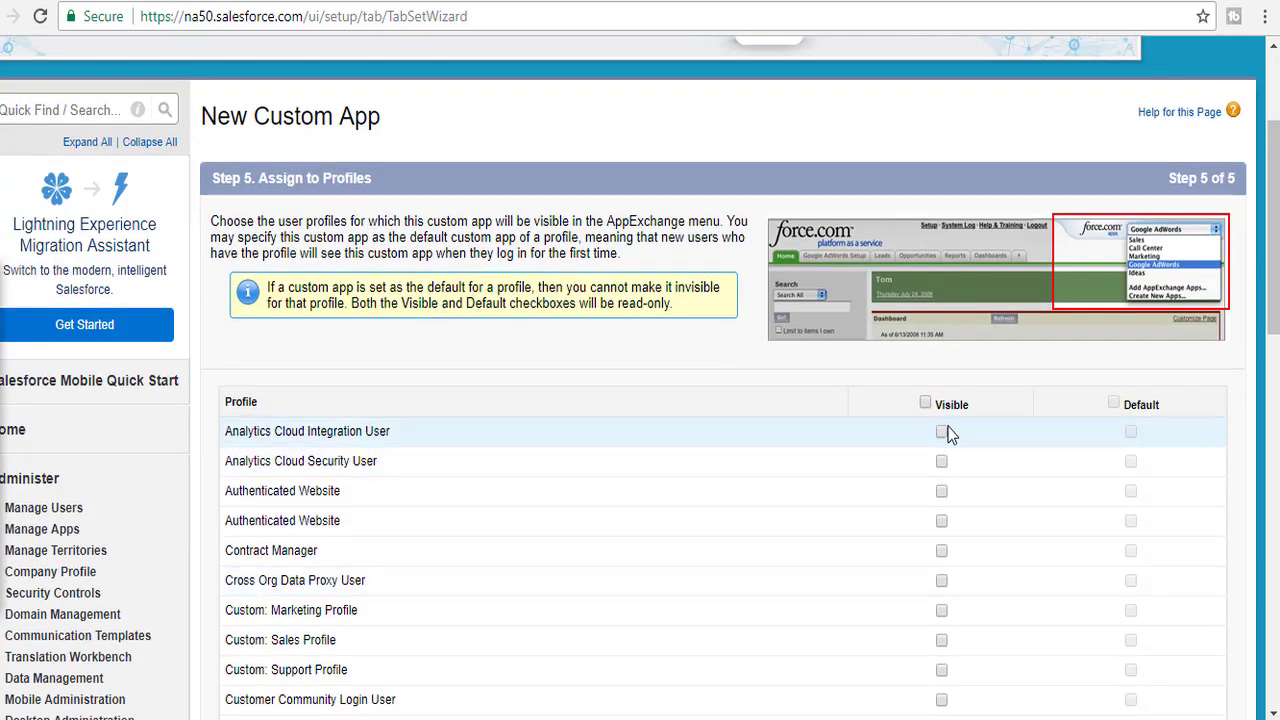
pyautogui.click(925, 397)
pyautogui.scroll(-10, 823, 580)
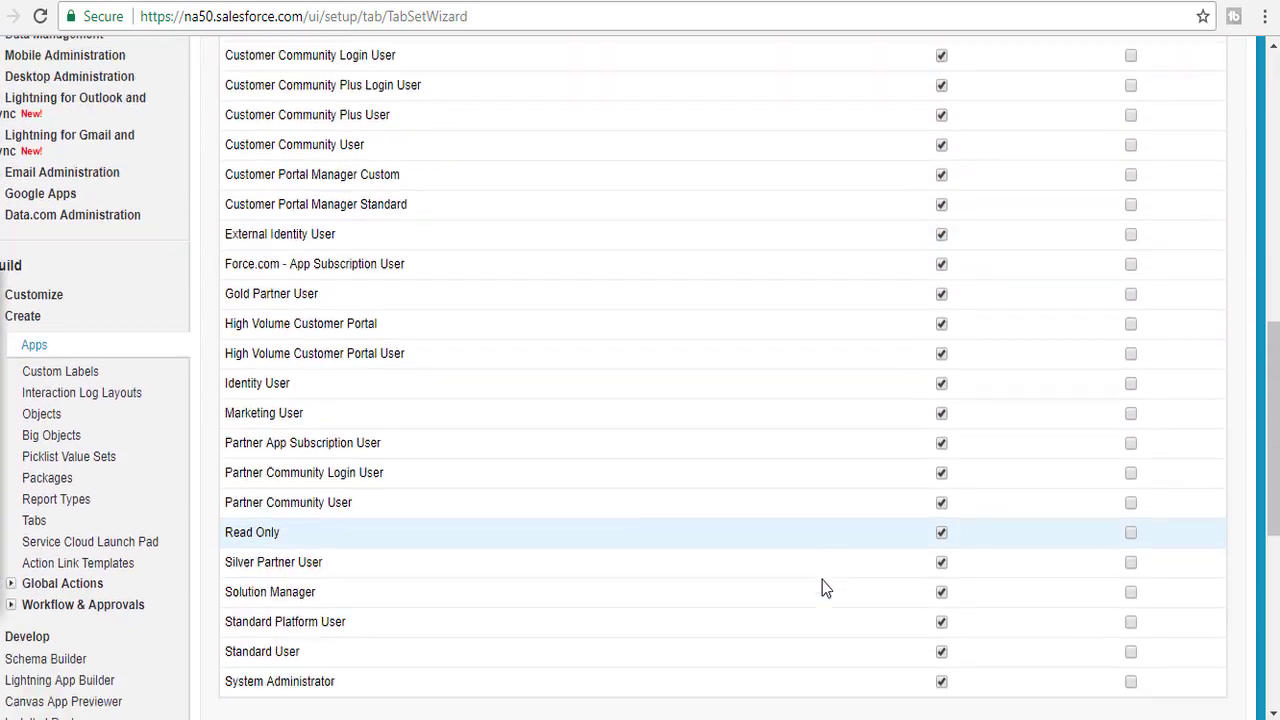
pyautogui.click(1172, 436)
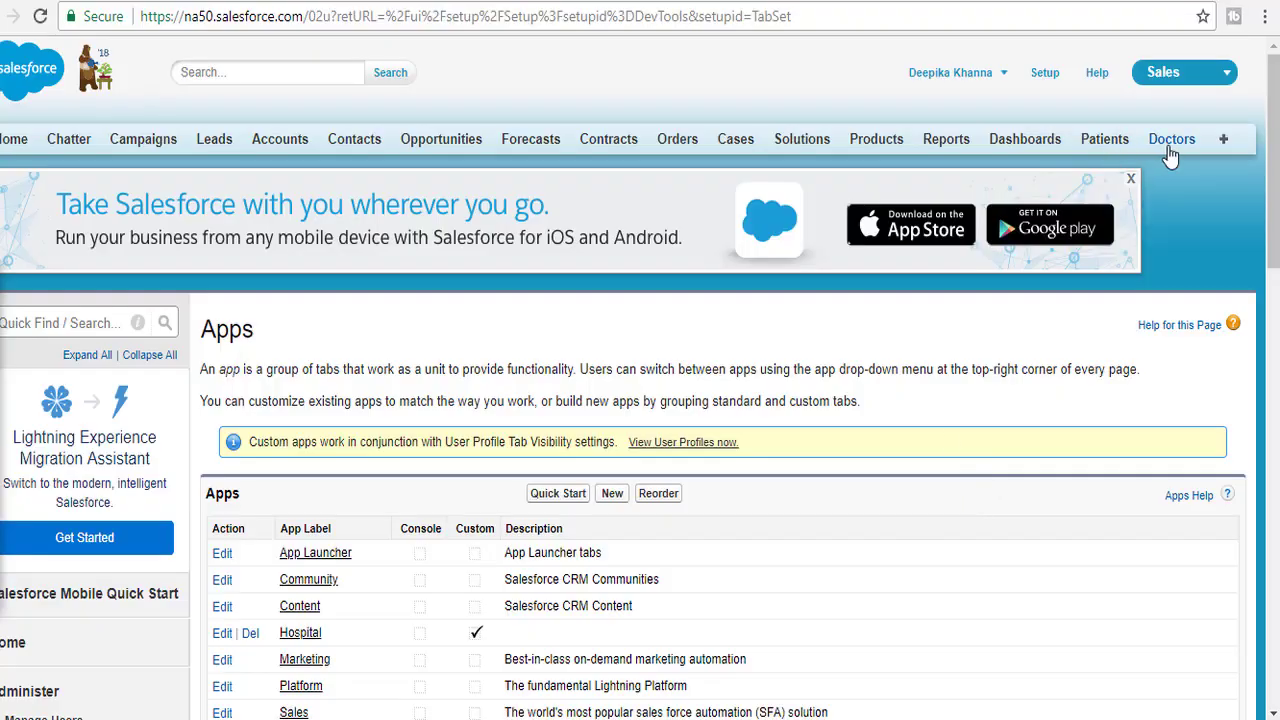
# - Switch between the Hospital and Sales apps twice, ending on the Sales home page
pyautogui.click(1198, 76)
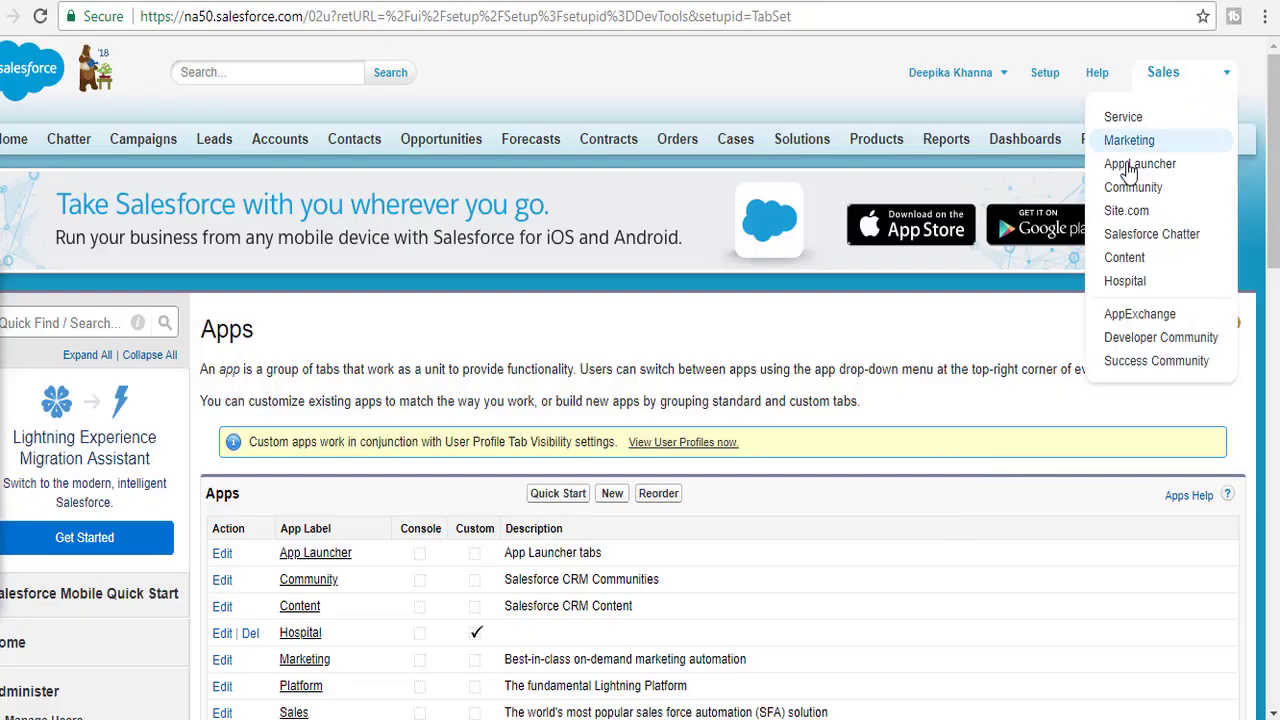
pyautogui.click(1127, 284)
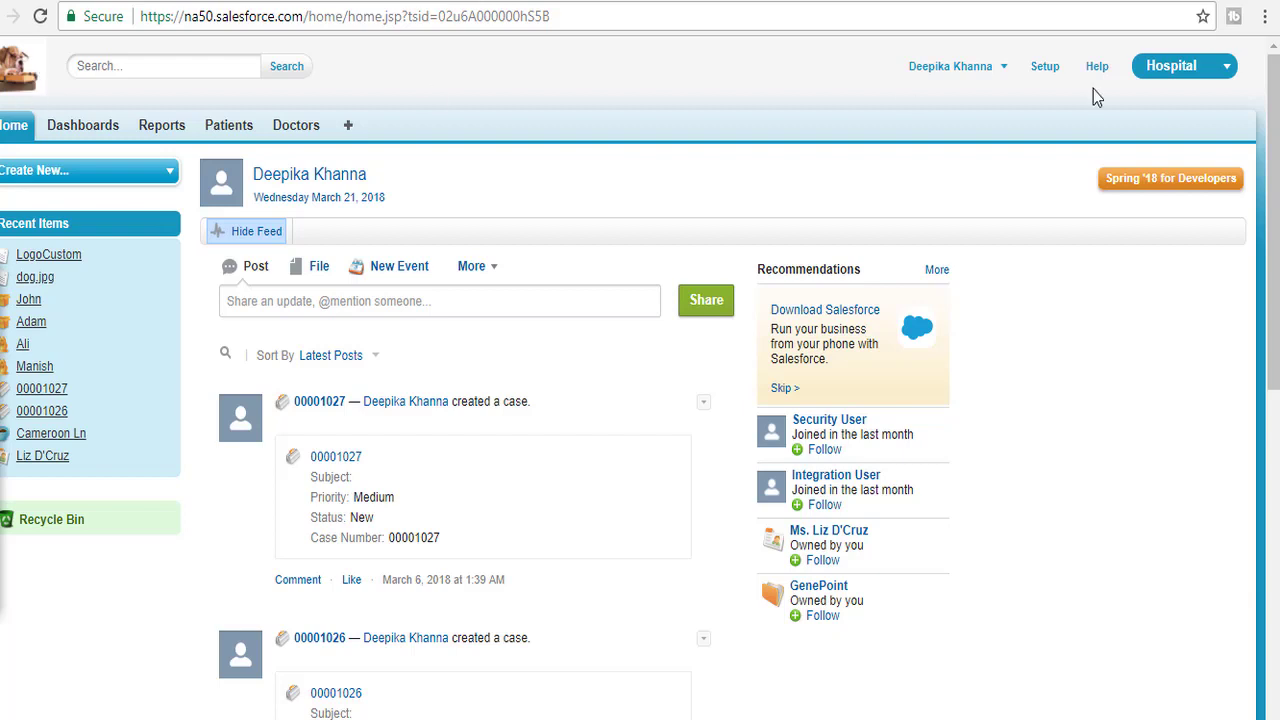
pyautogui.click(1194, 72)
pyautogui.click(1134, 110)
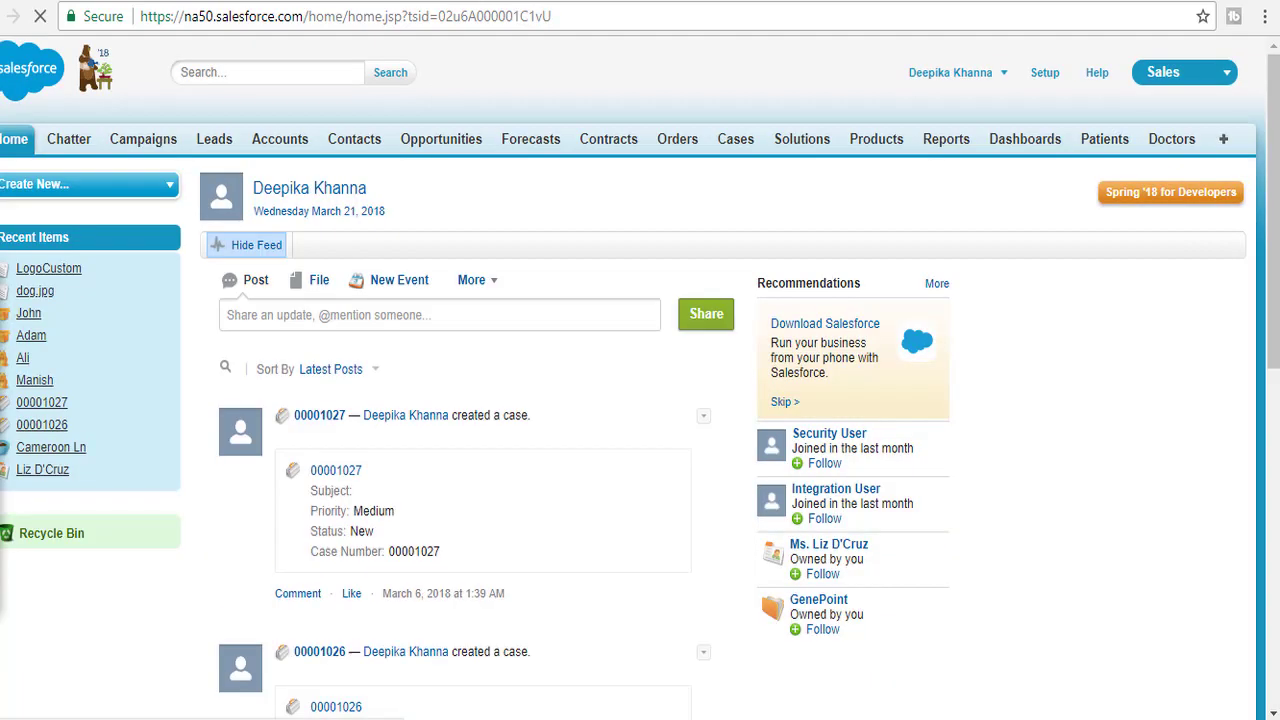
pyautogui.click(1192, 73)
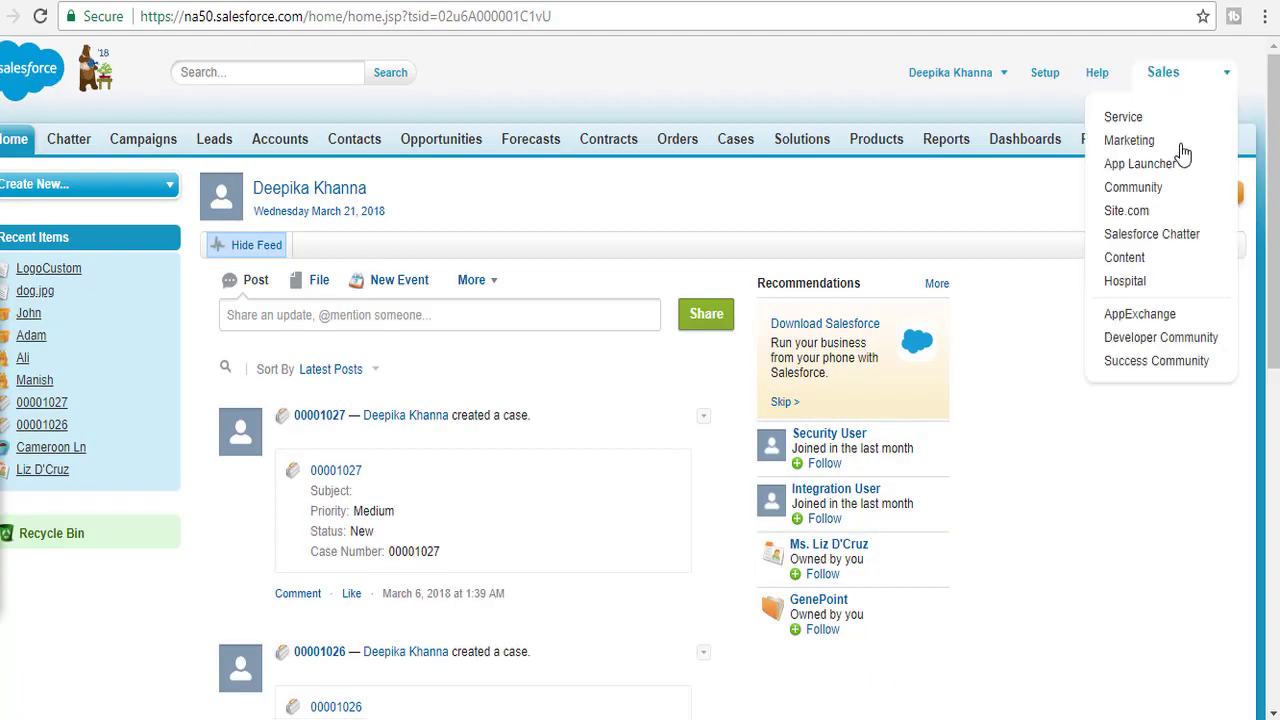
pyautogui.click(1127, 281)
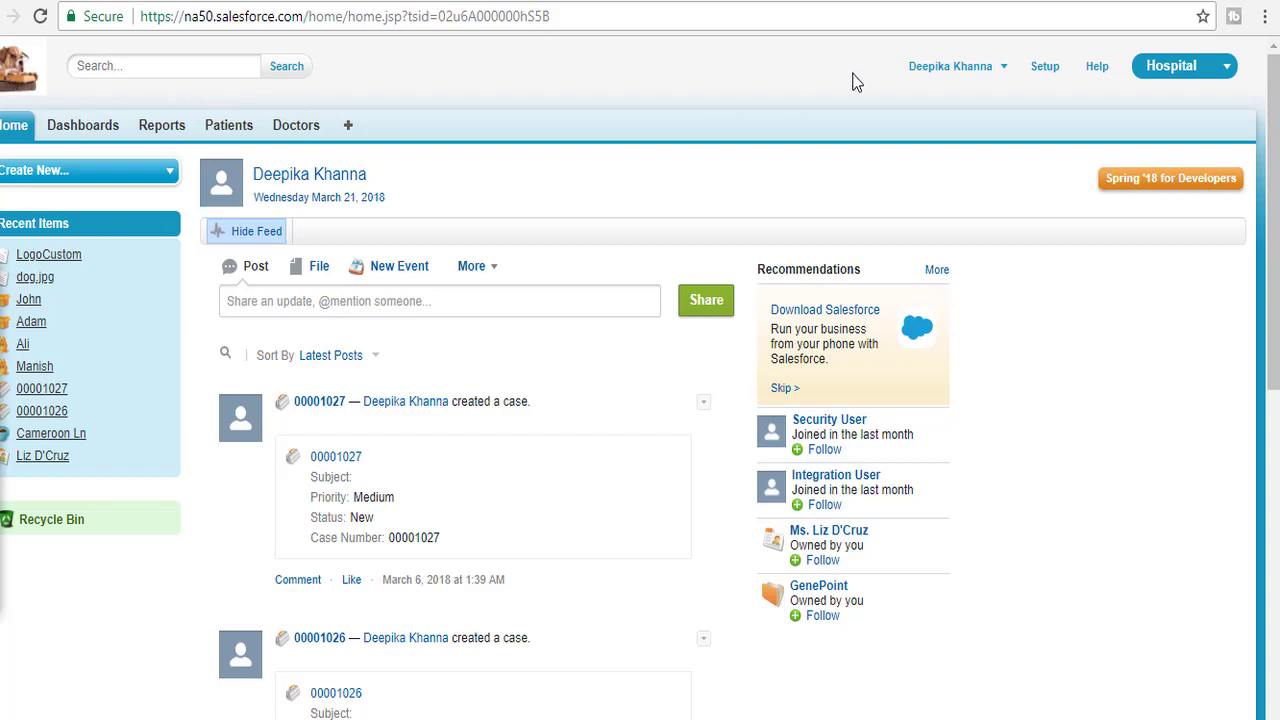
pyautogui.click(1181, 70)
pyautogui.click(1113, 112)
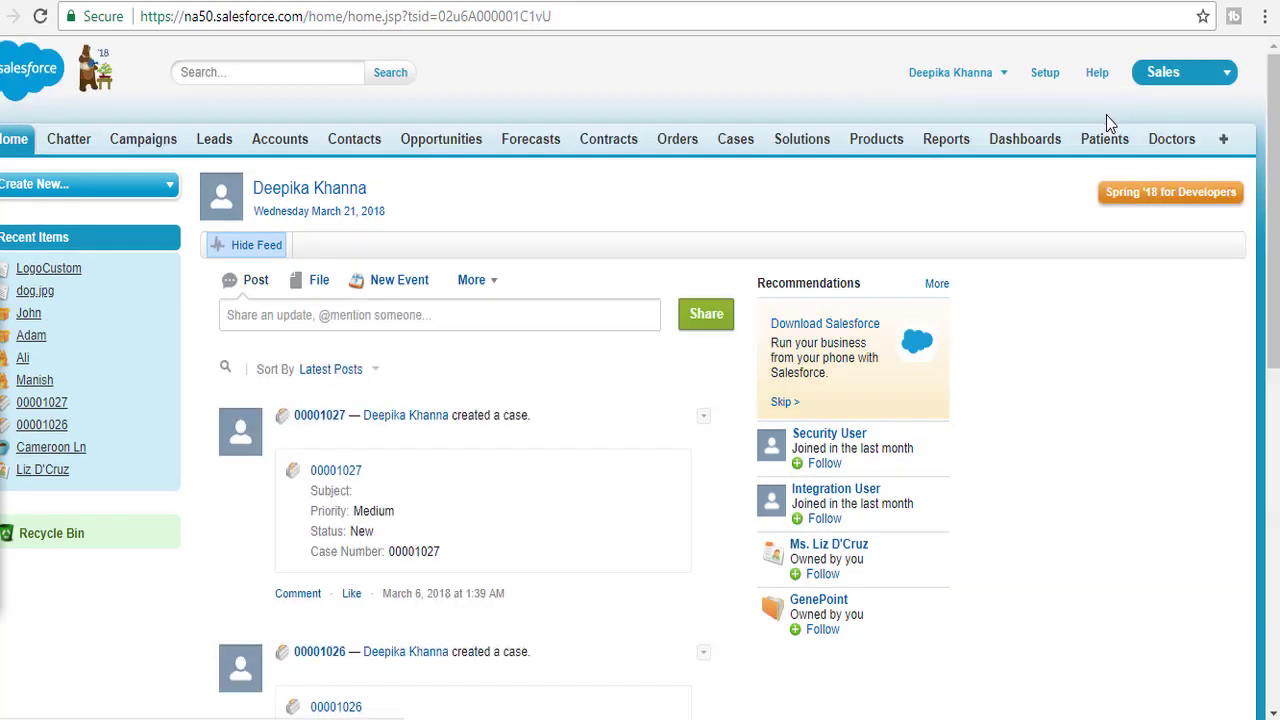
# - Search 'apps' in Setup Quick Find and open the Apps setup page
pyautogui.click(1045, 74)
pyautogui.click(125, 323)
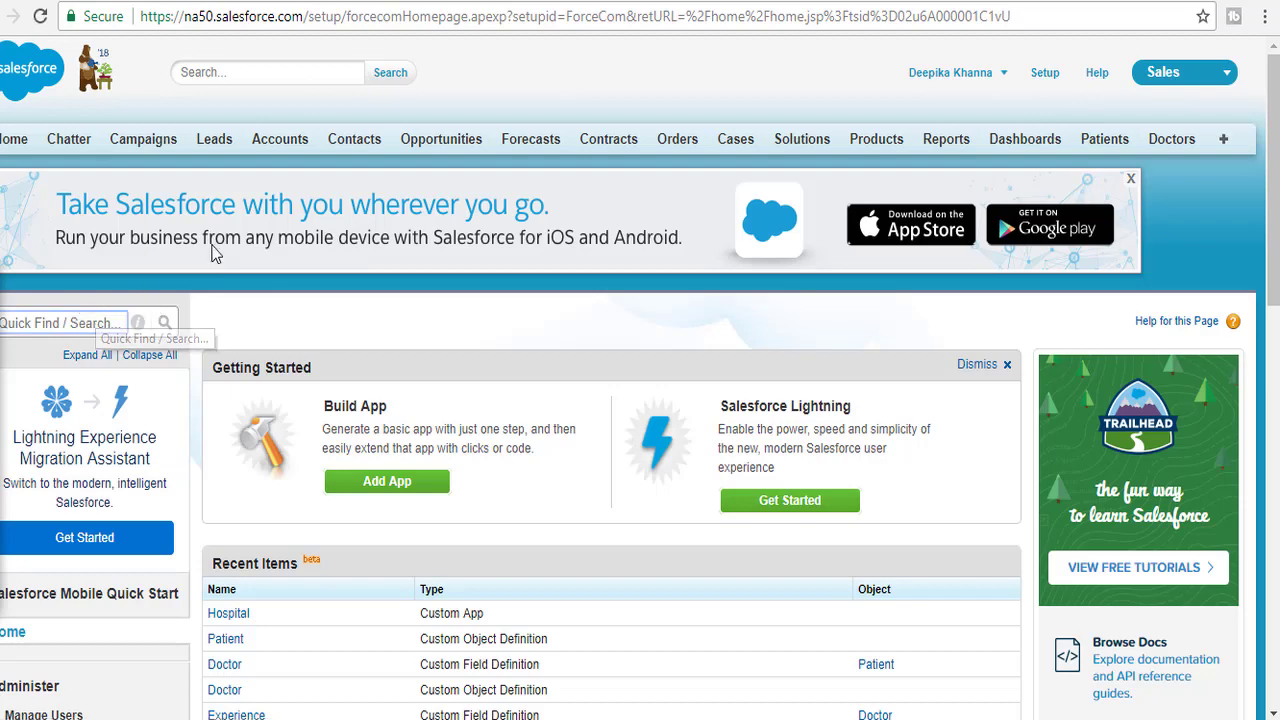
pyautogui.write('apps')
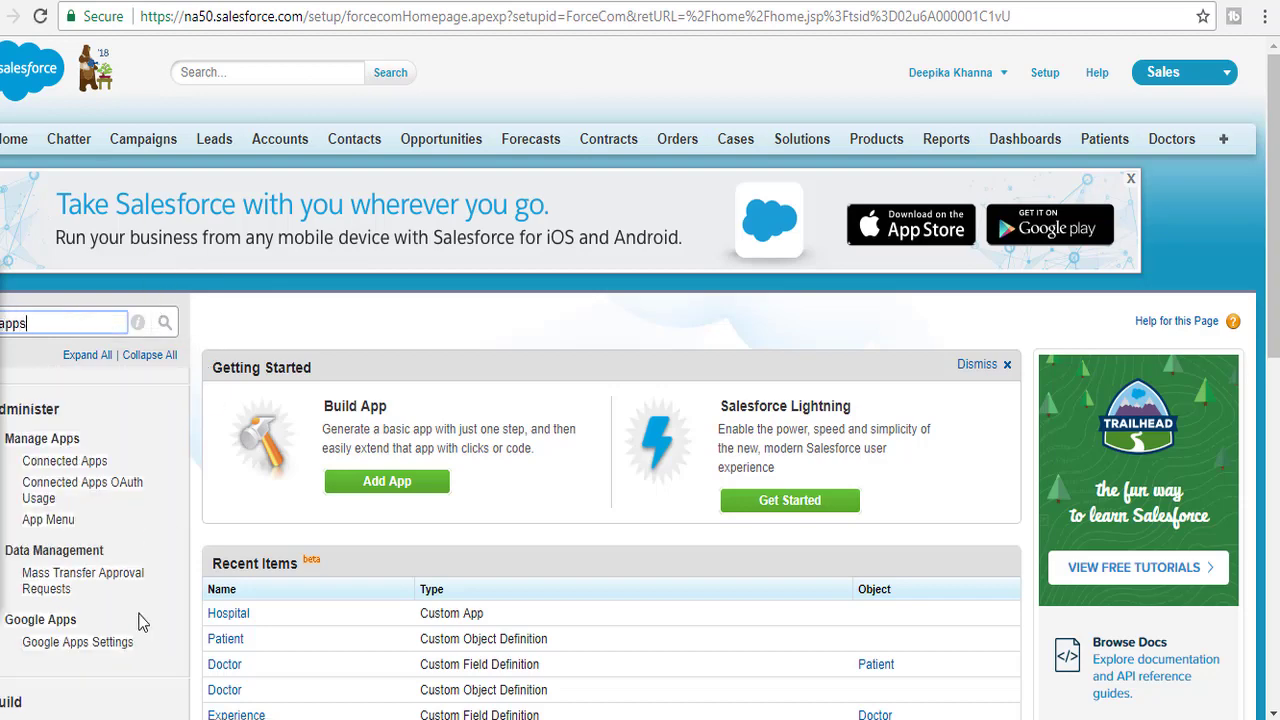
pyautogui.scroll(-3, 20, 608)
pyautogui.click(36, 472)
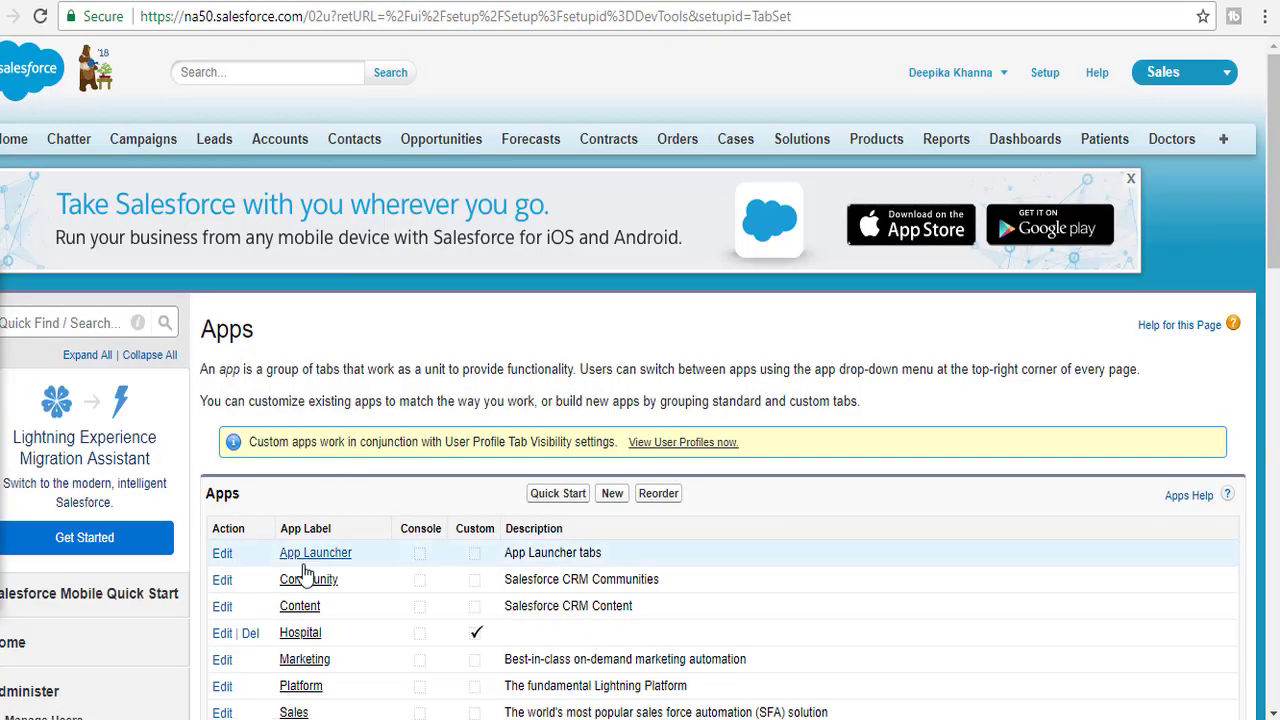
# - Edit the standard Content app and highlight the note that its label and logo can't be customized
pyautogui.click(300, 608)
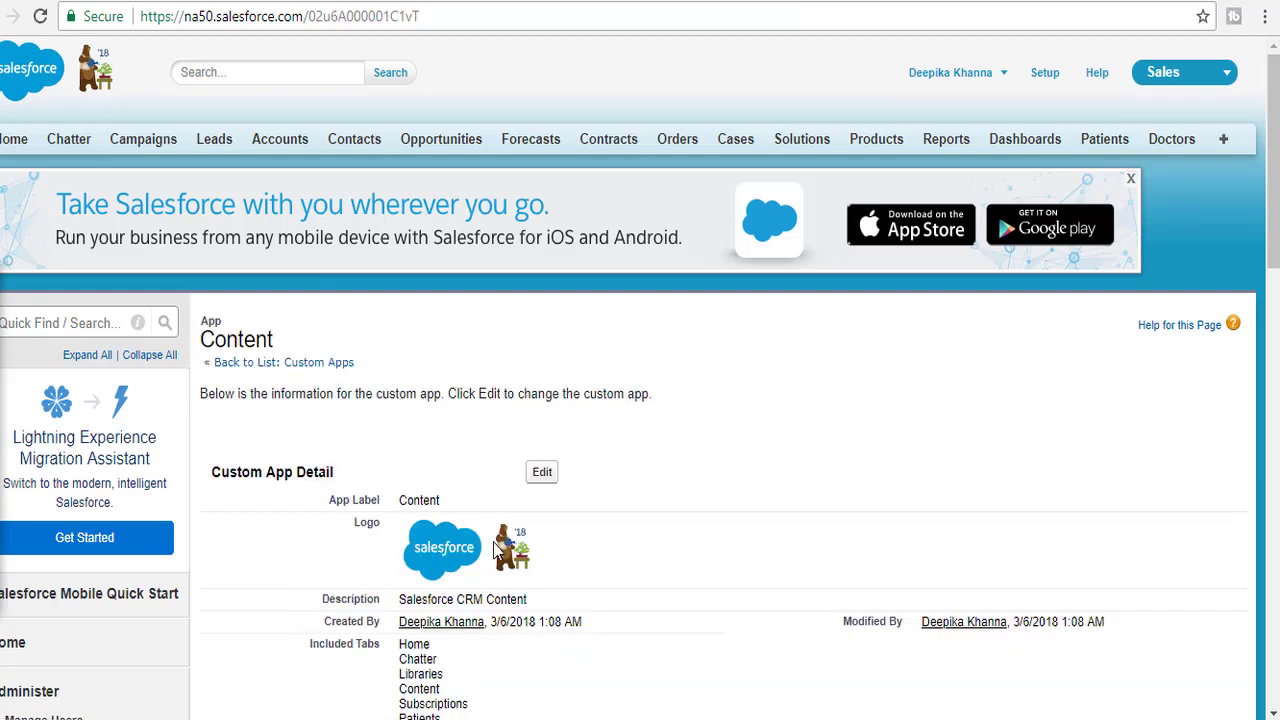
pyautogui.click(542, 472)
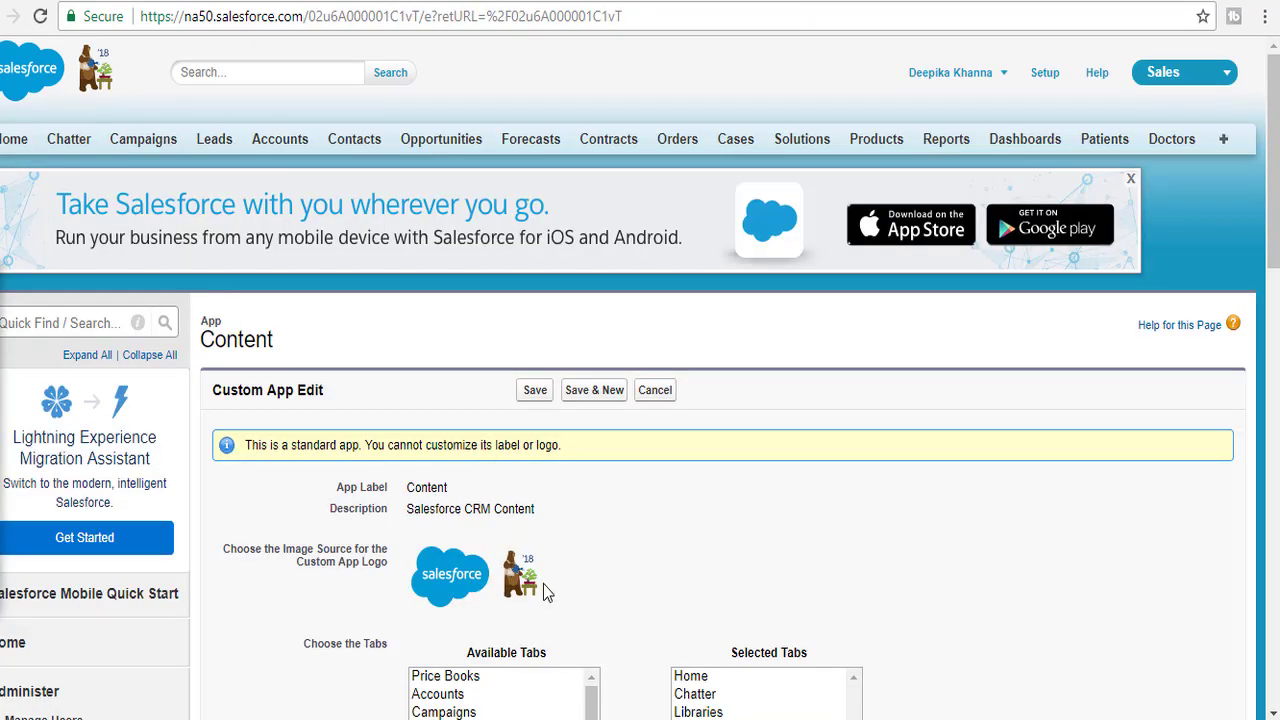
pyautogui.moveTo(468, 578)
pyautogui.mouseDown()
pyautogui.moveTo(383, 566)
pyautogui.moveTo(430, 585)
pyautogui.moveTo(458, 578)
pyautogui.mouseUp()
pyautogui.scroll(-2, 393, 381)
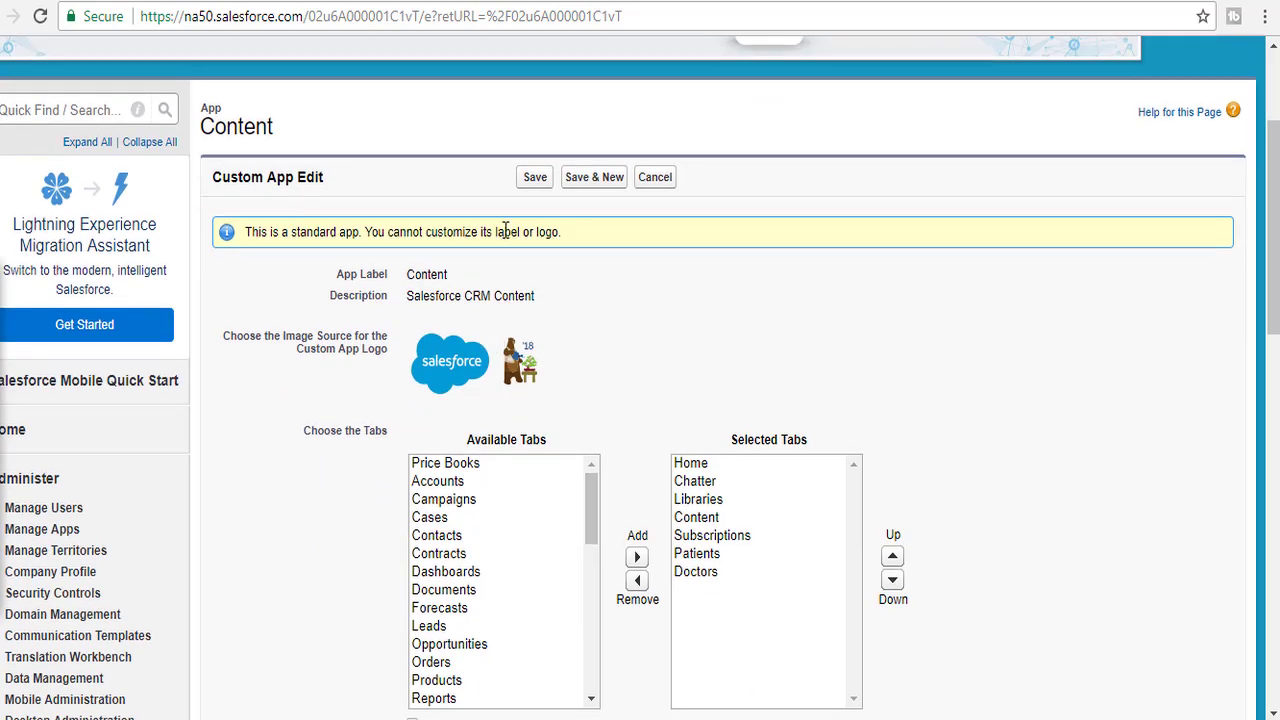
pyautogui.moveTo(593, 238); pyautogui.dragTo(424, 235)
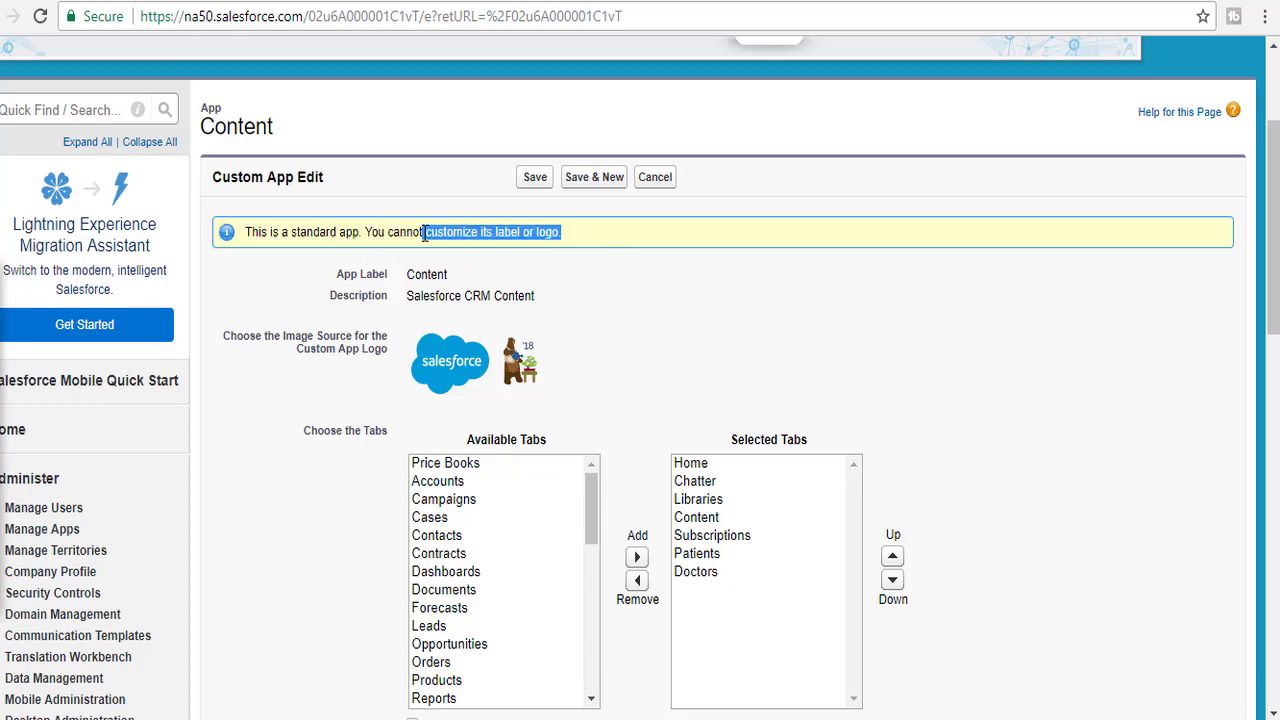